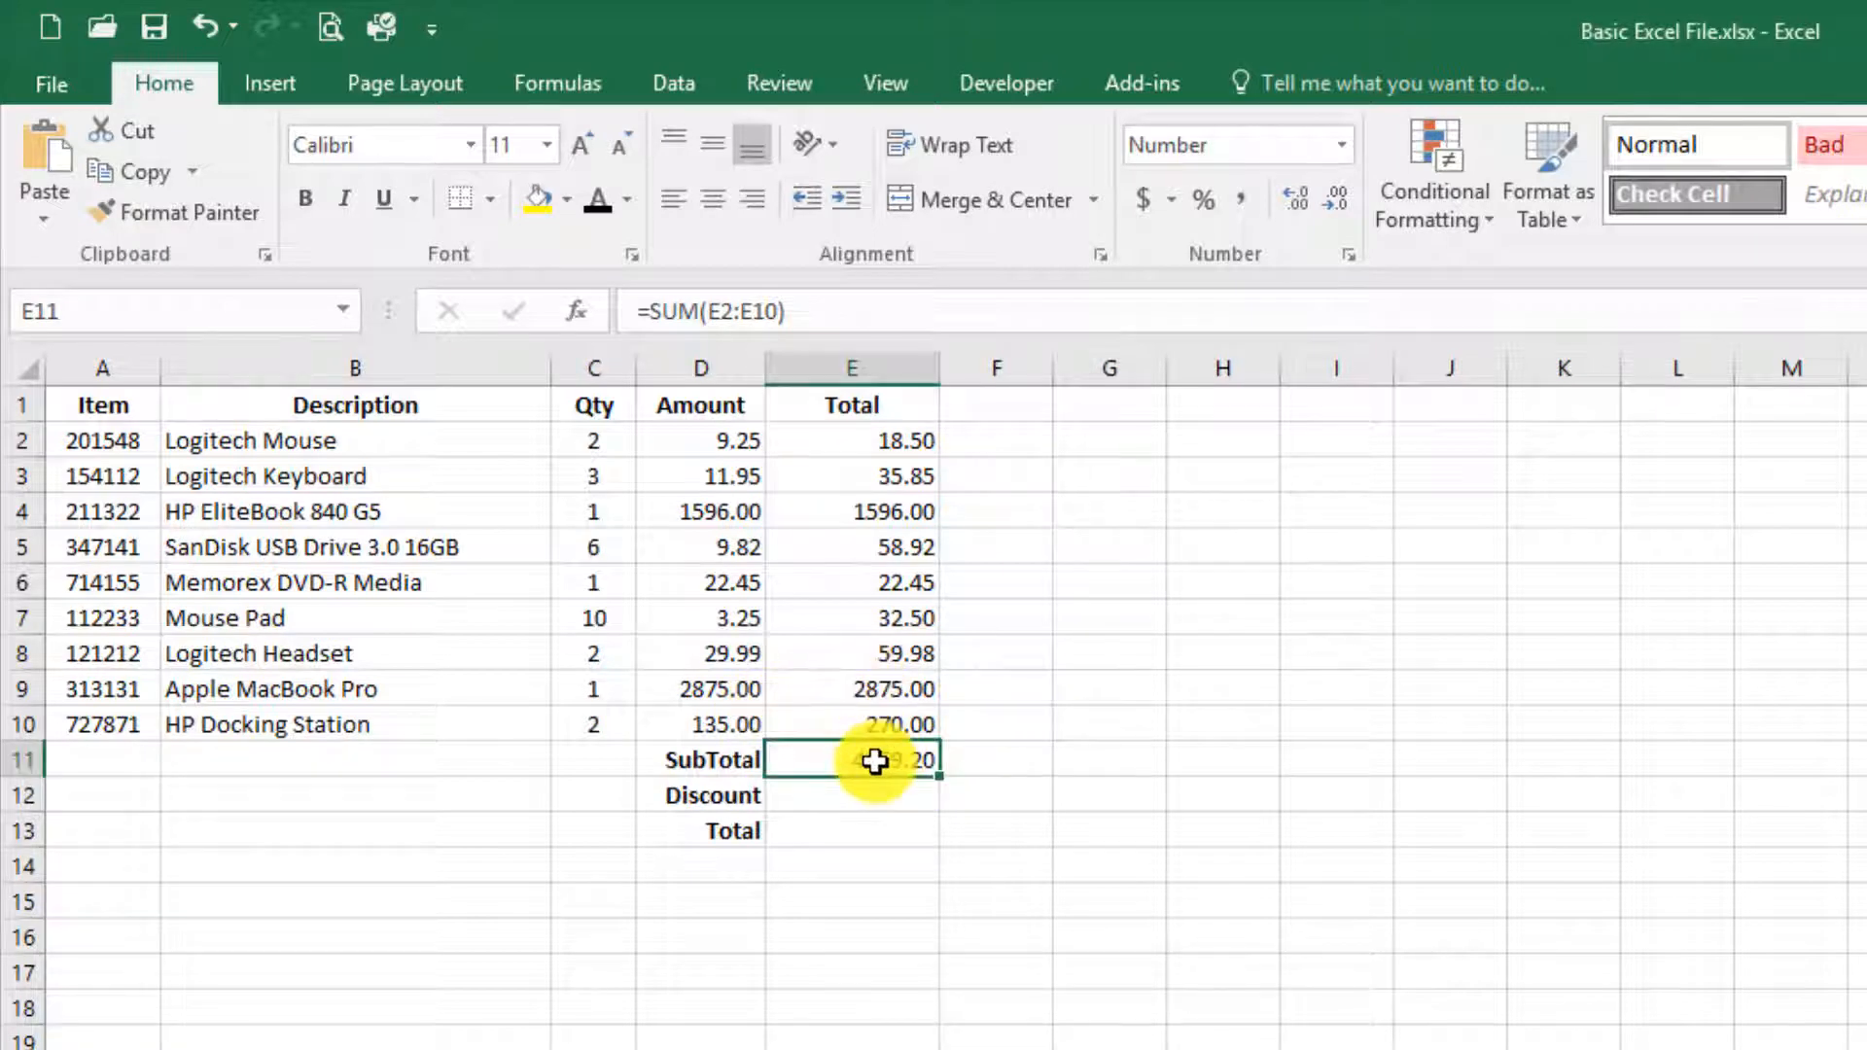
Step: Set the quantity of Memorex DVD-R Media in cell C6 to 5 and check its total in E6
left_click(868, 584)
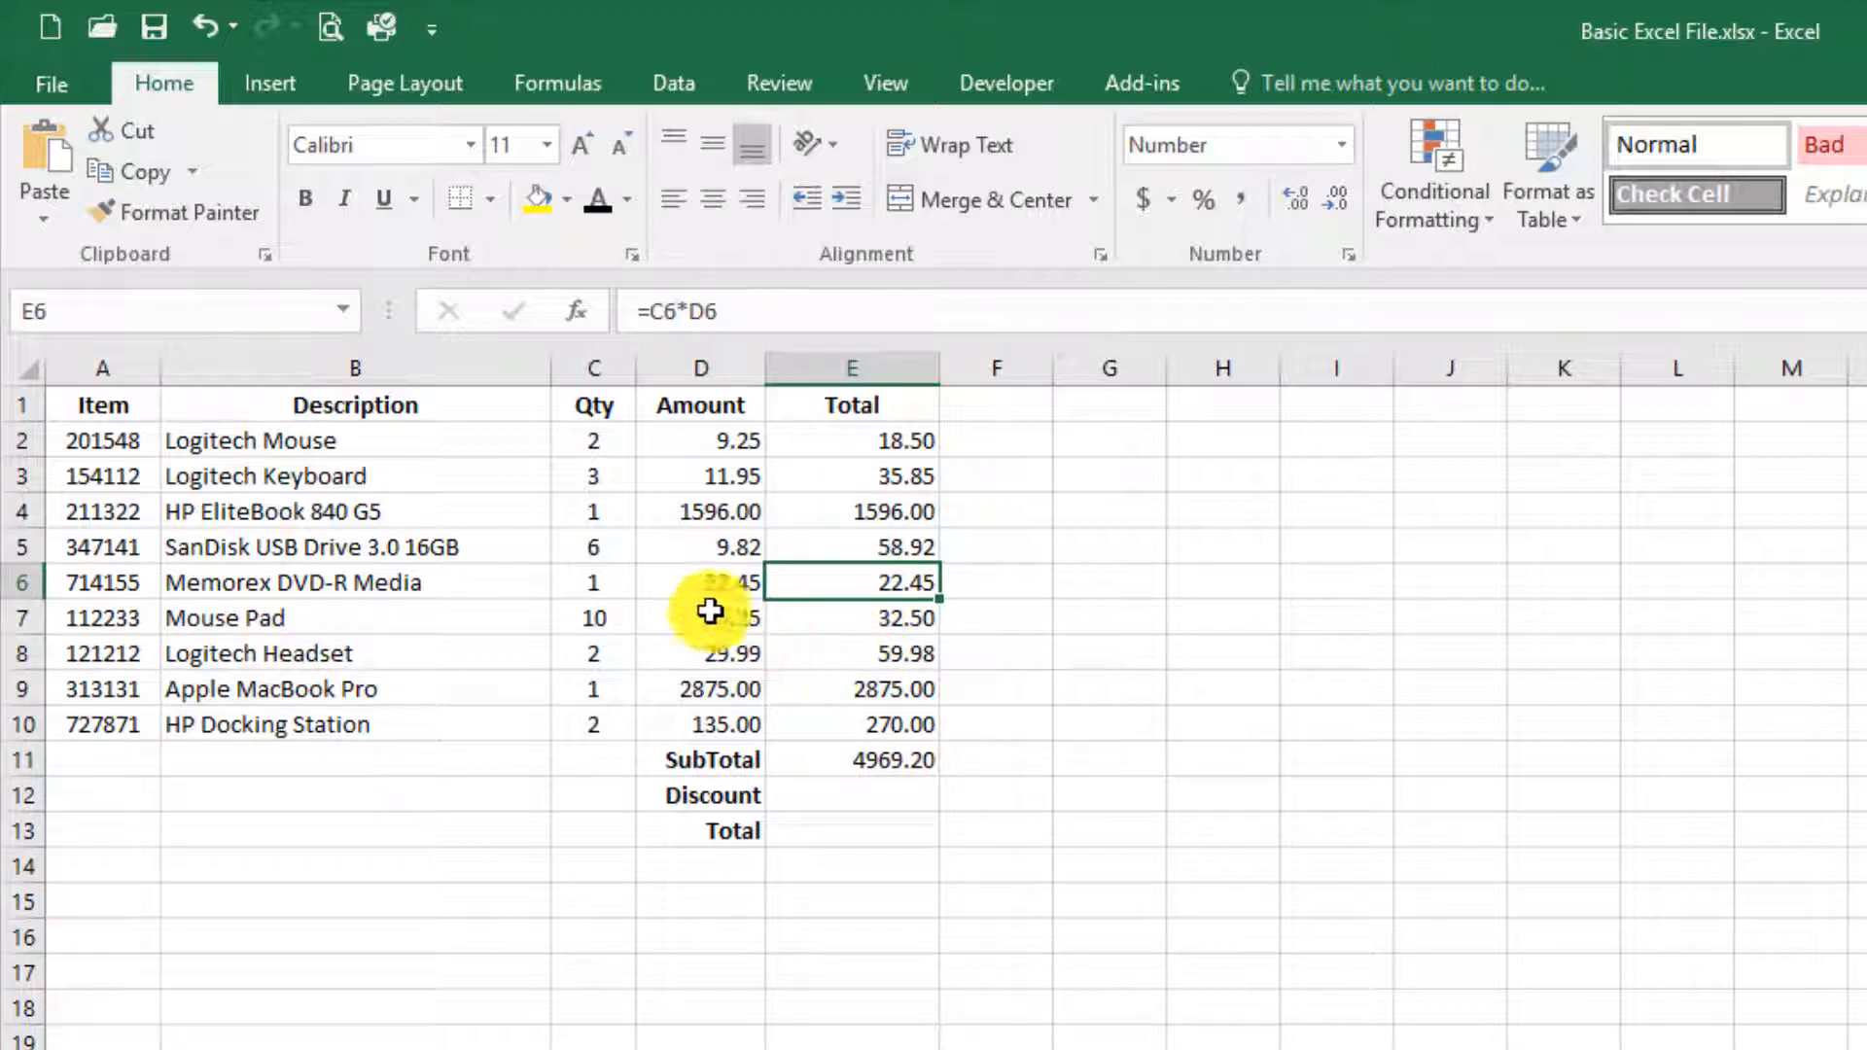
left_click(601, 581)
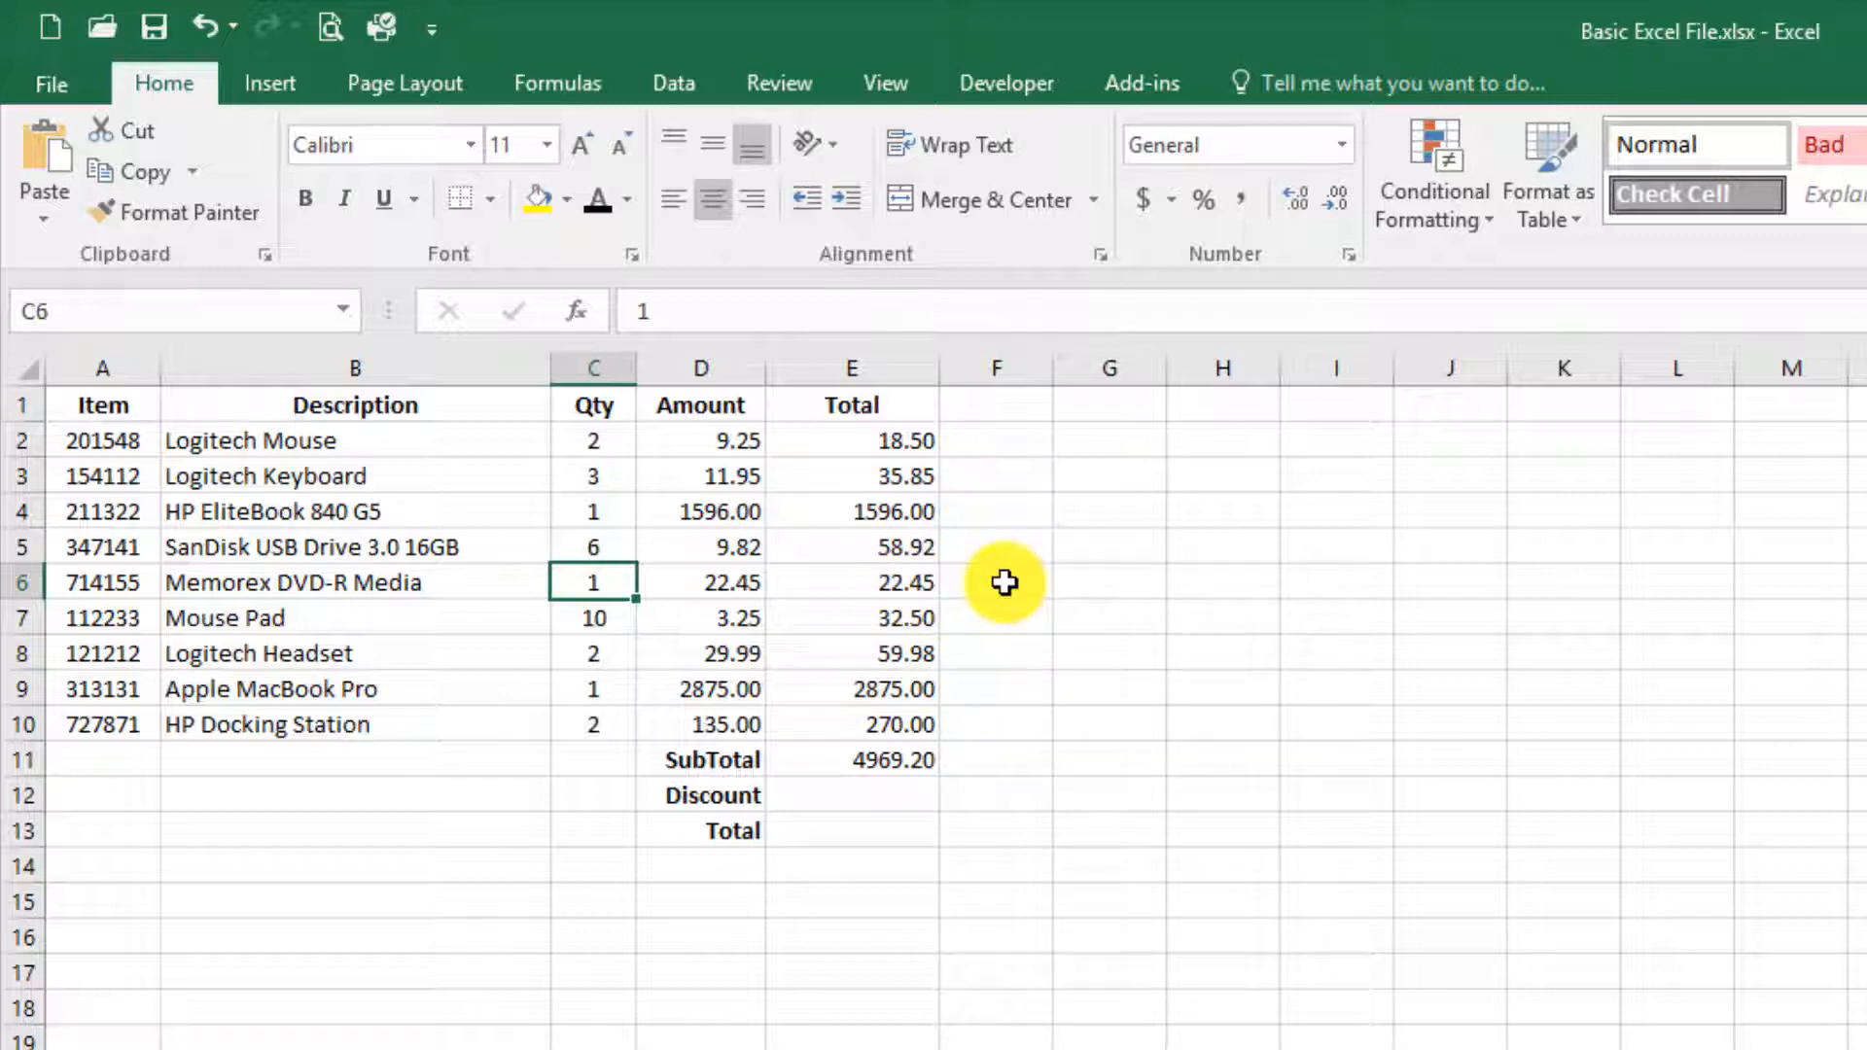
type("5")
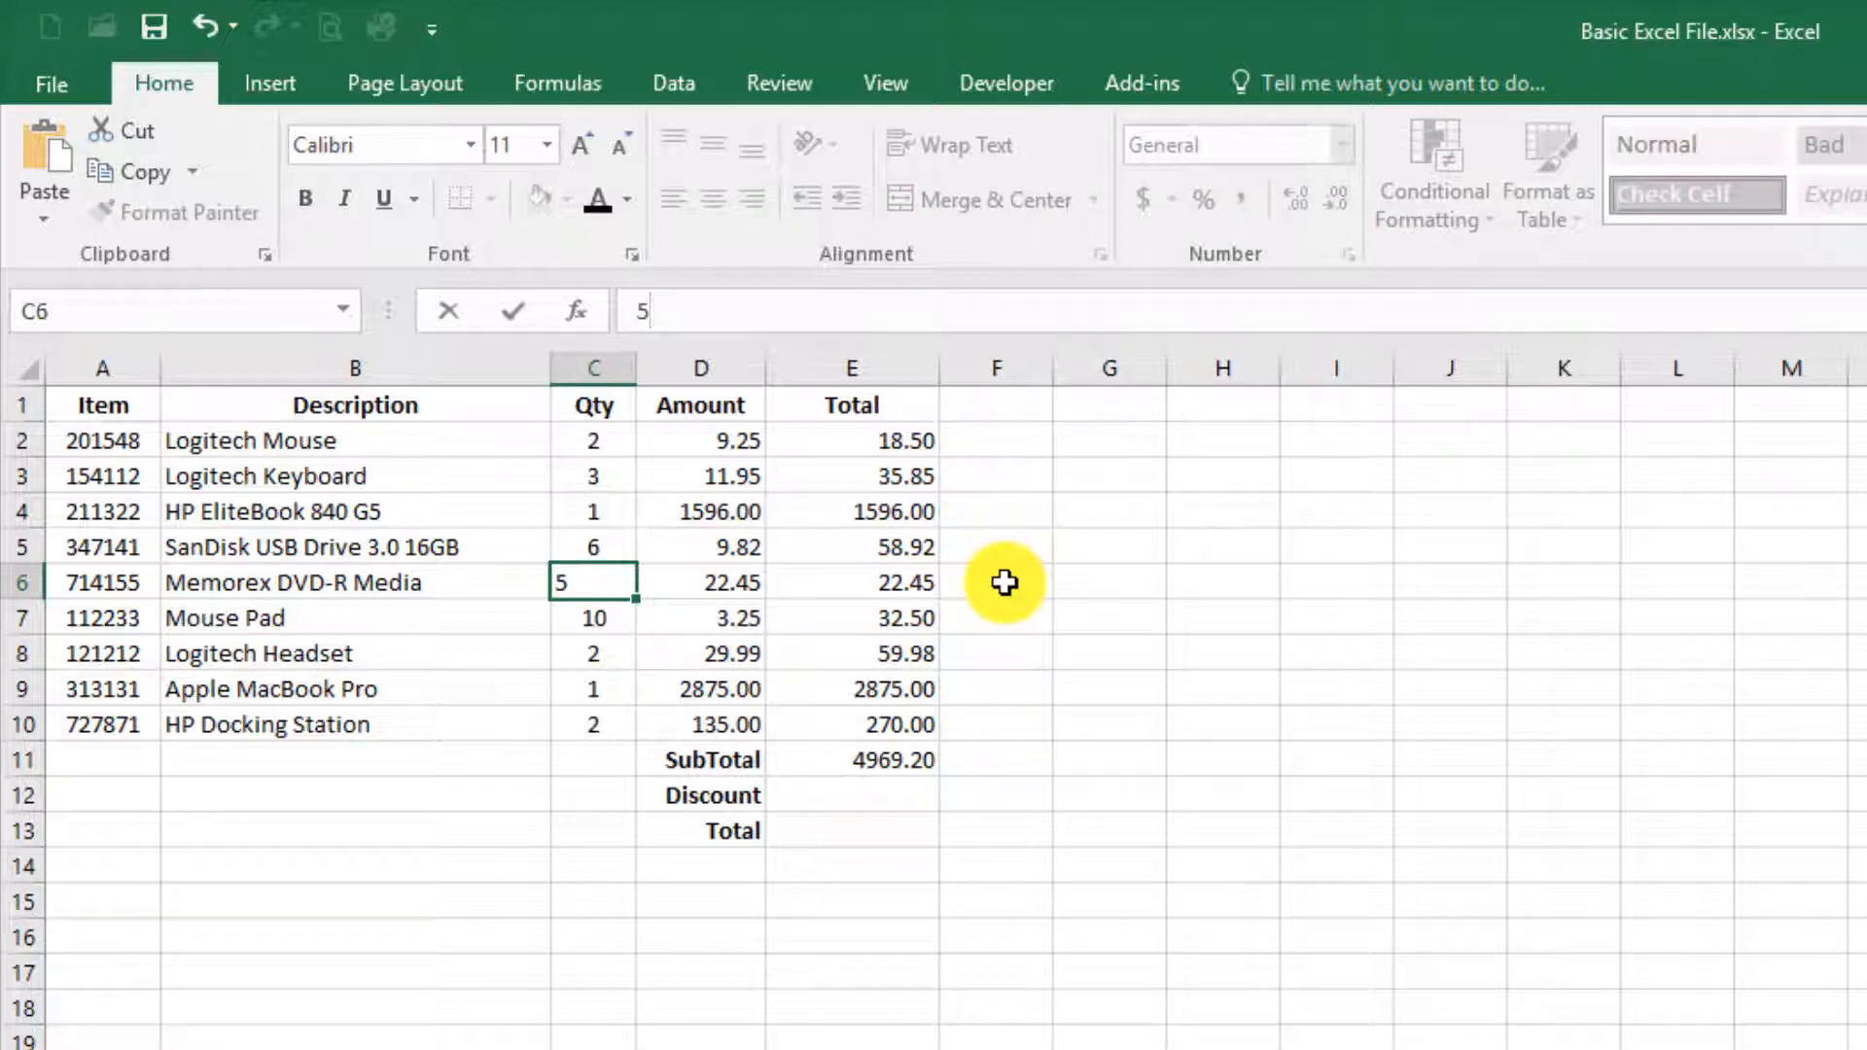
key("Tab")
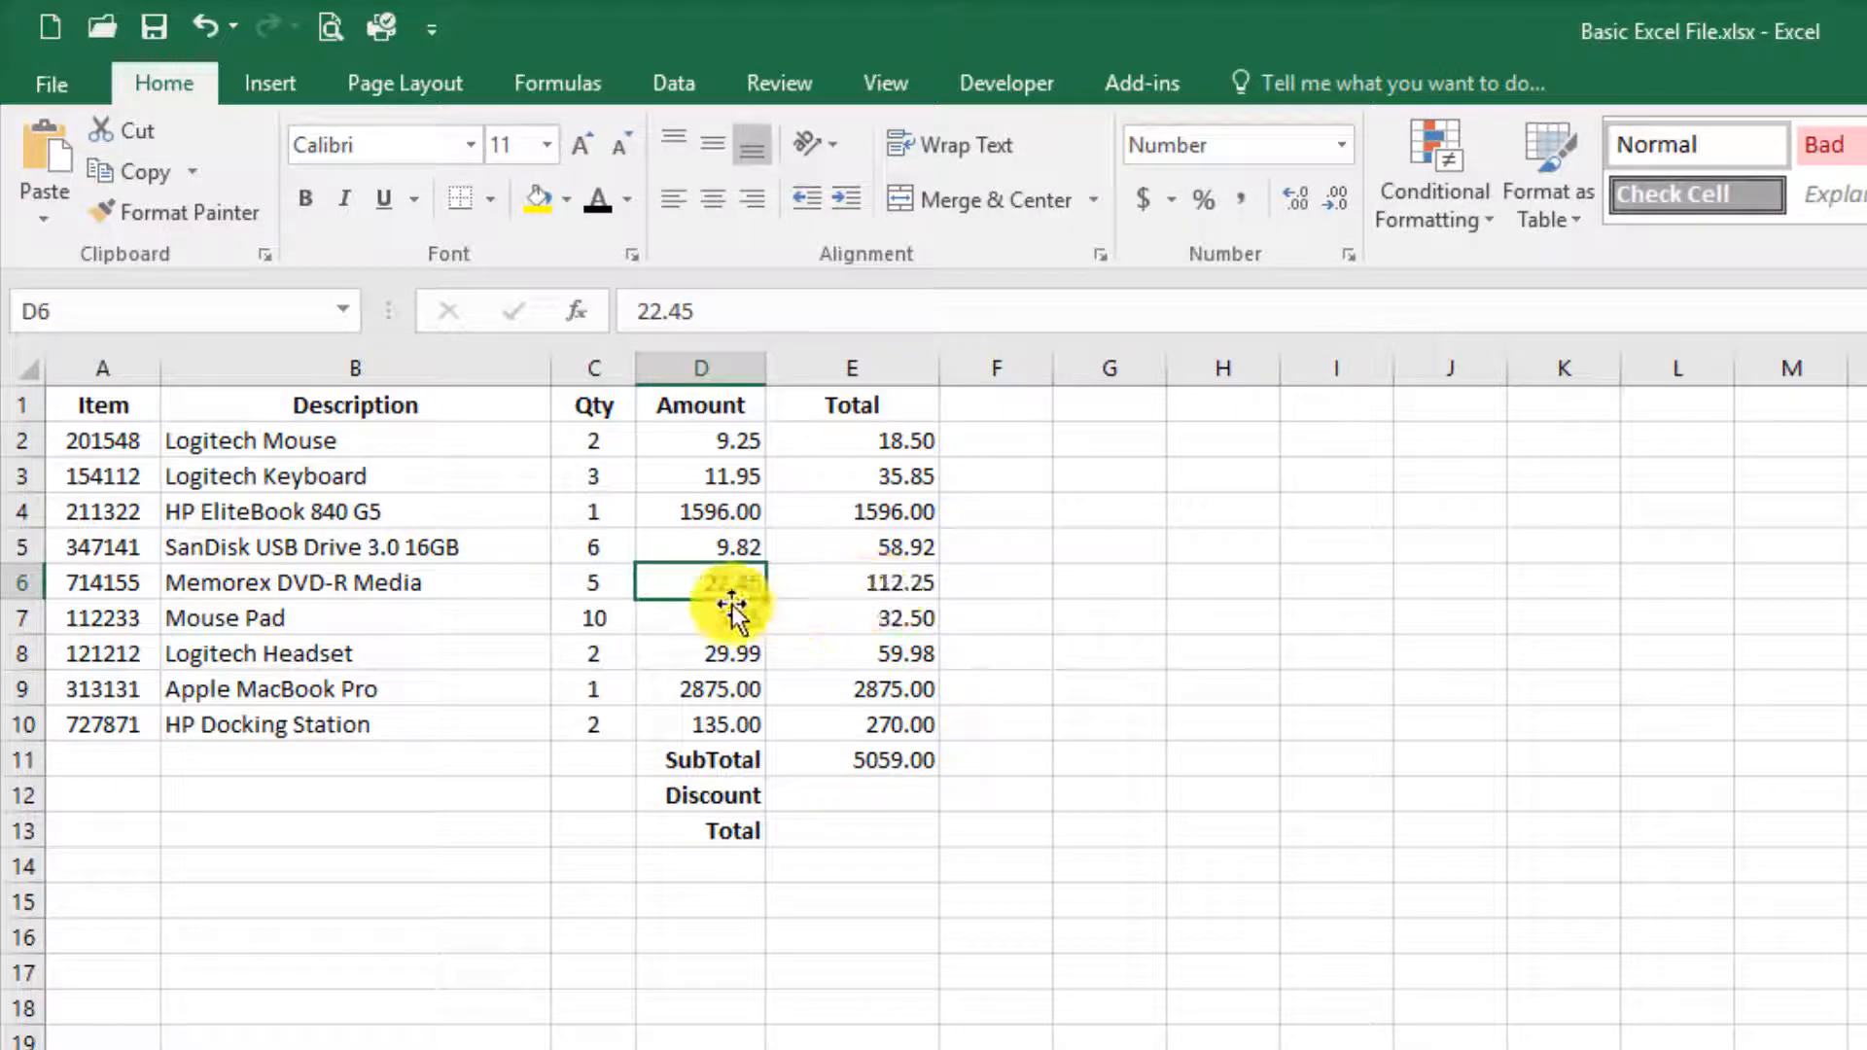
left_click(885, 582)
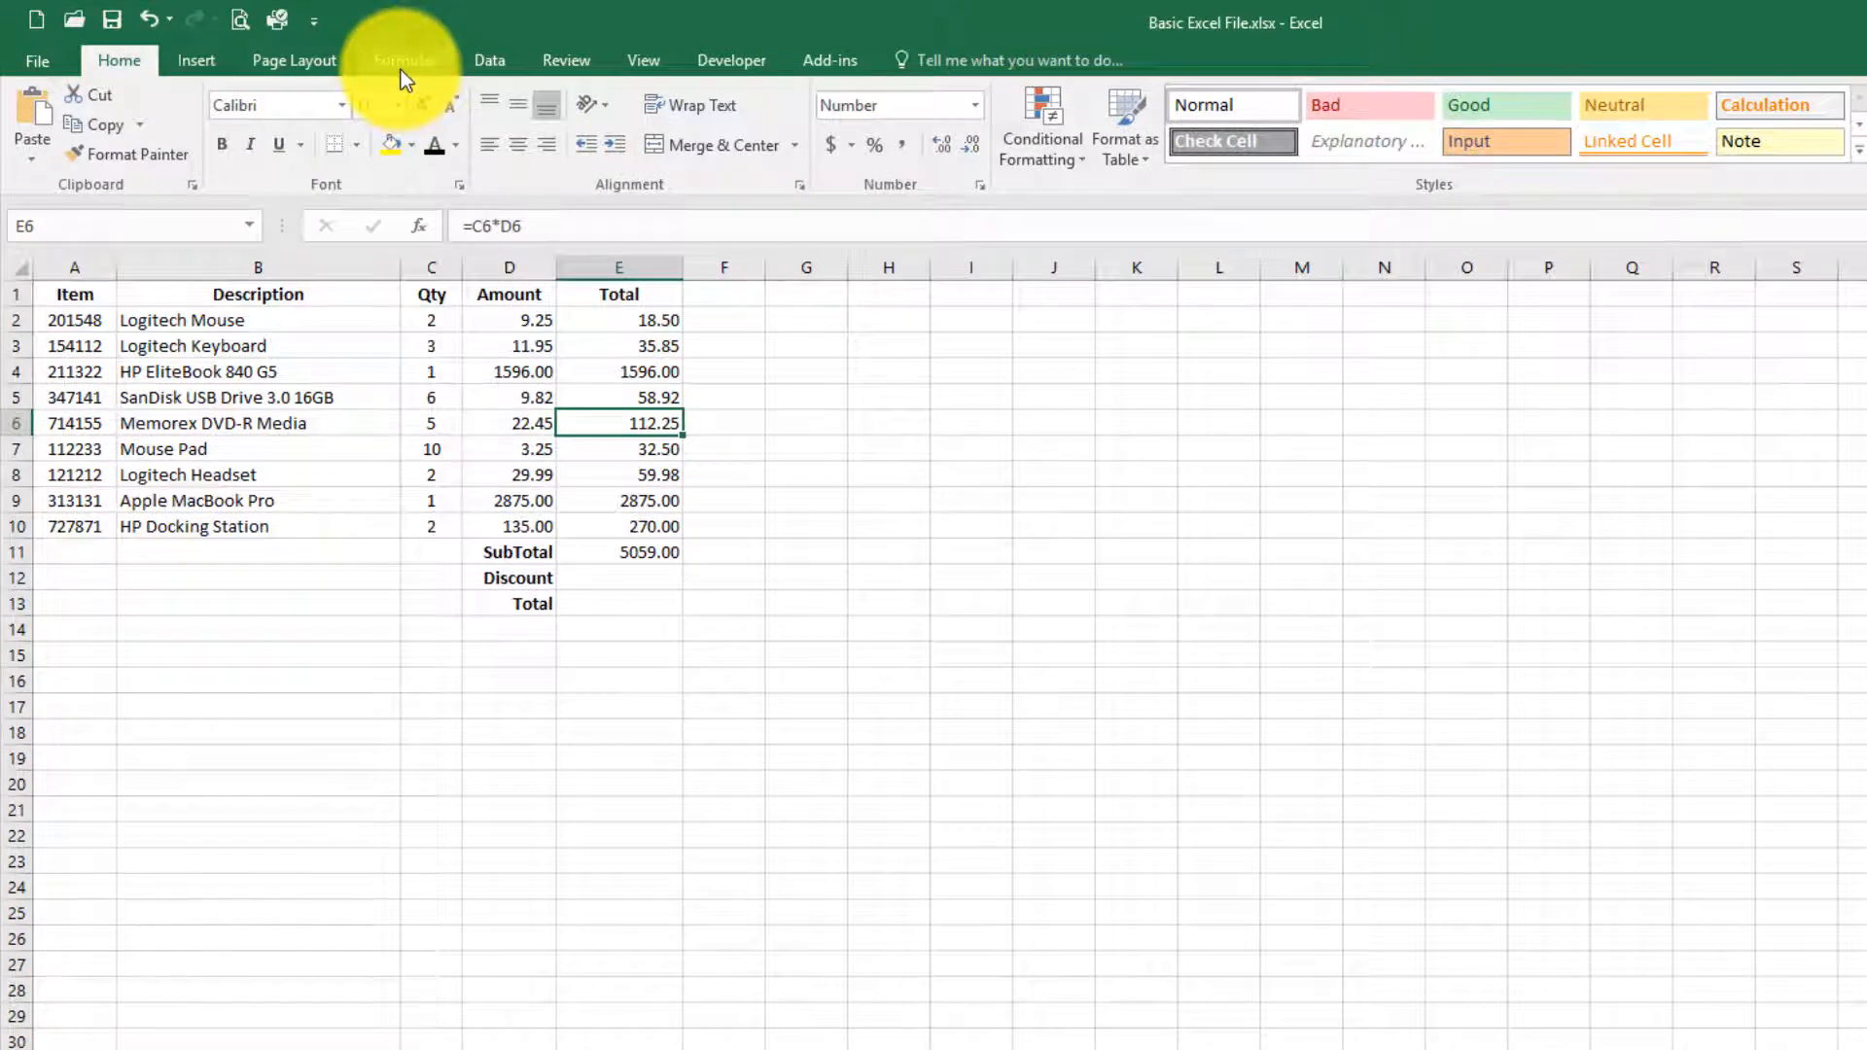
Step: Switch the workbook's calculation mode to Manual
left_click(402, 70)
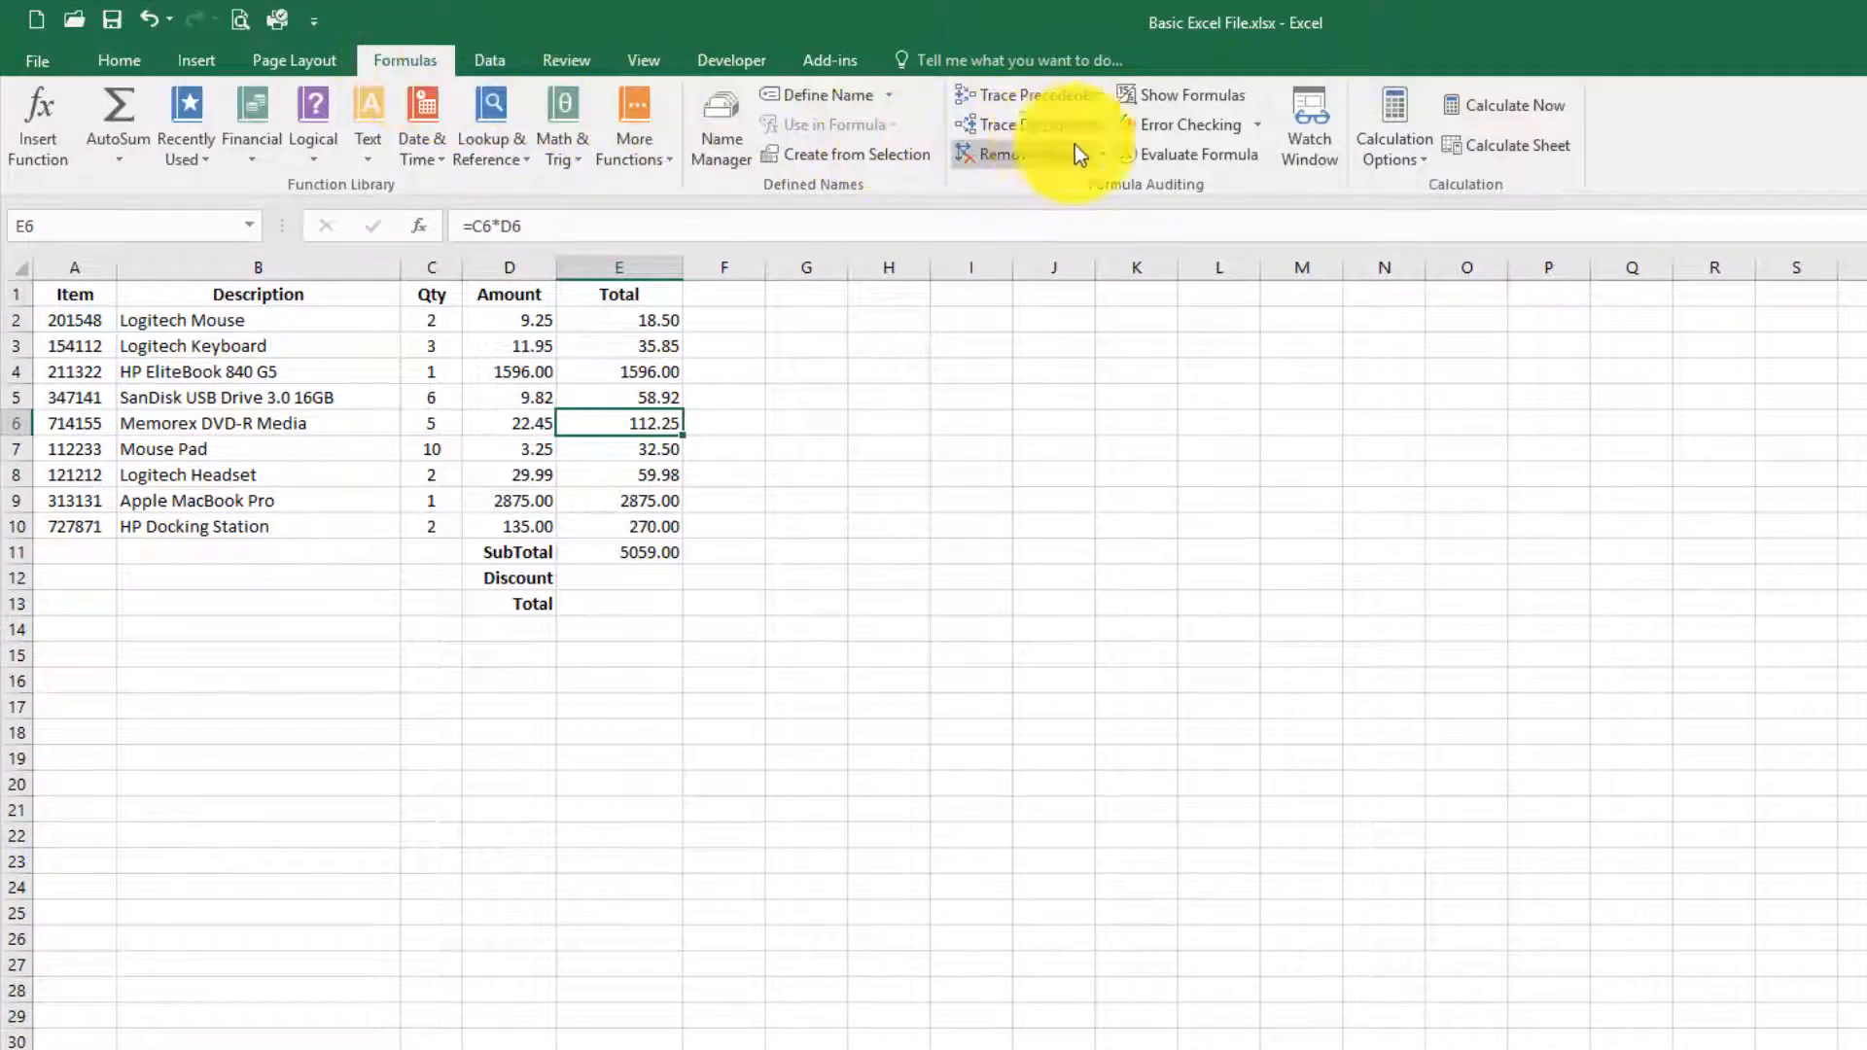
left_click(1379, 151)
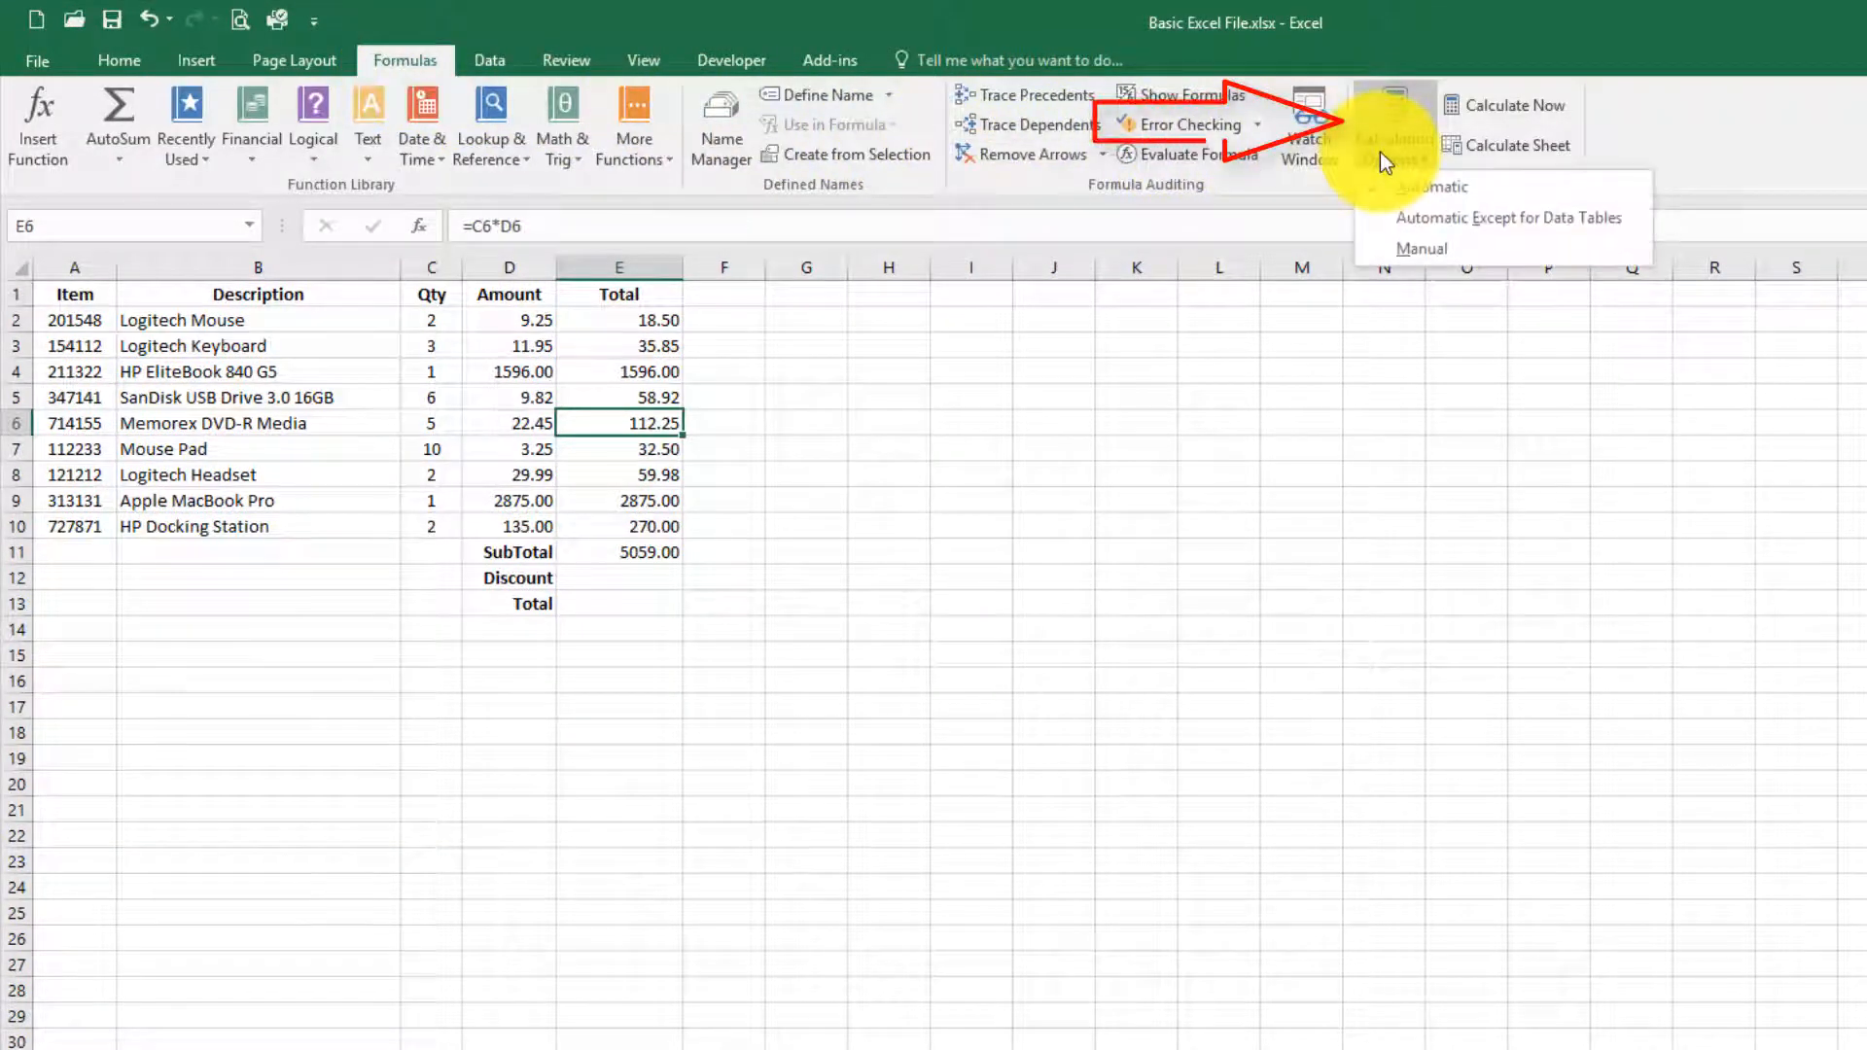
left_click(1402, 232)
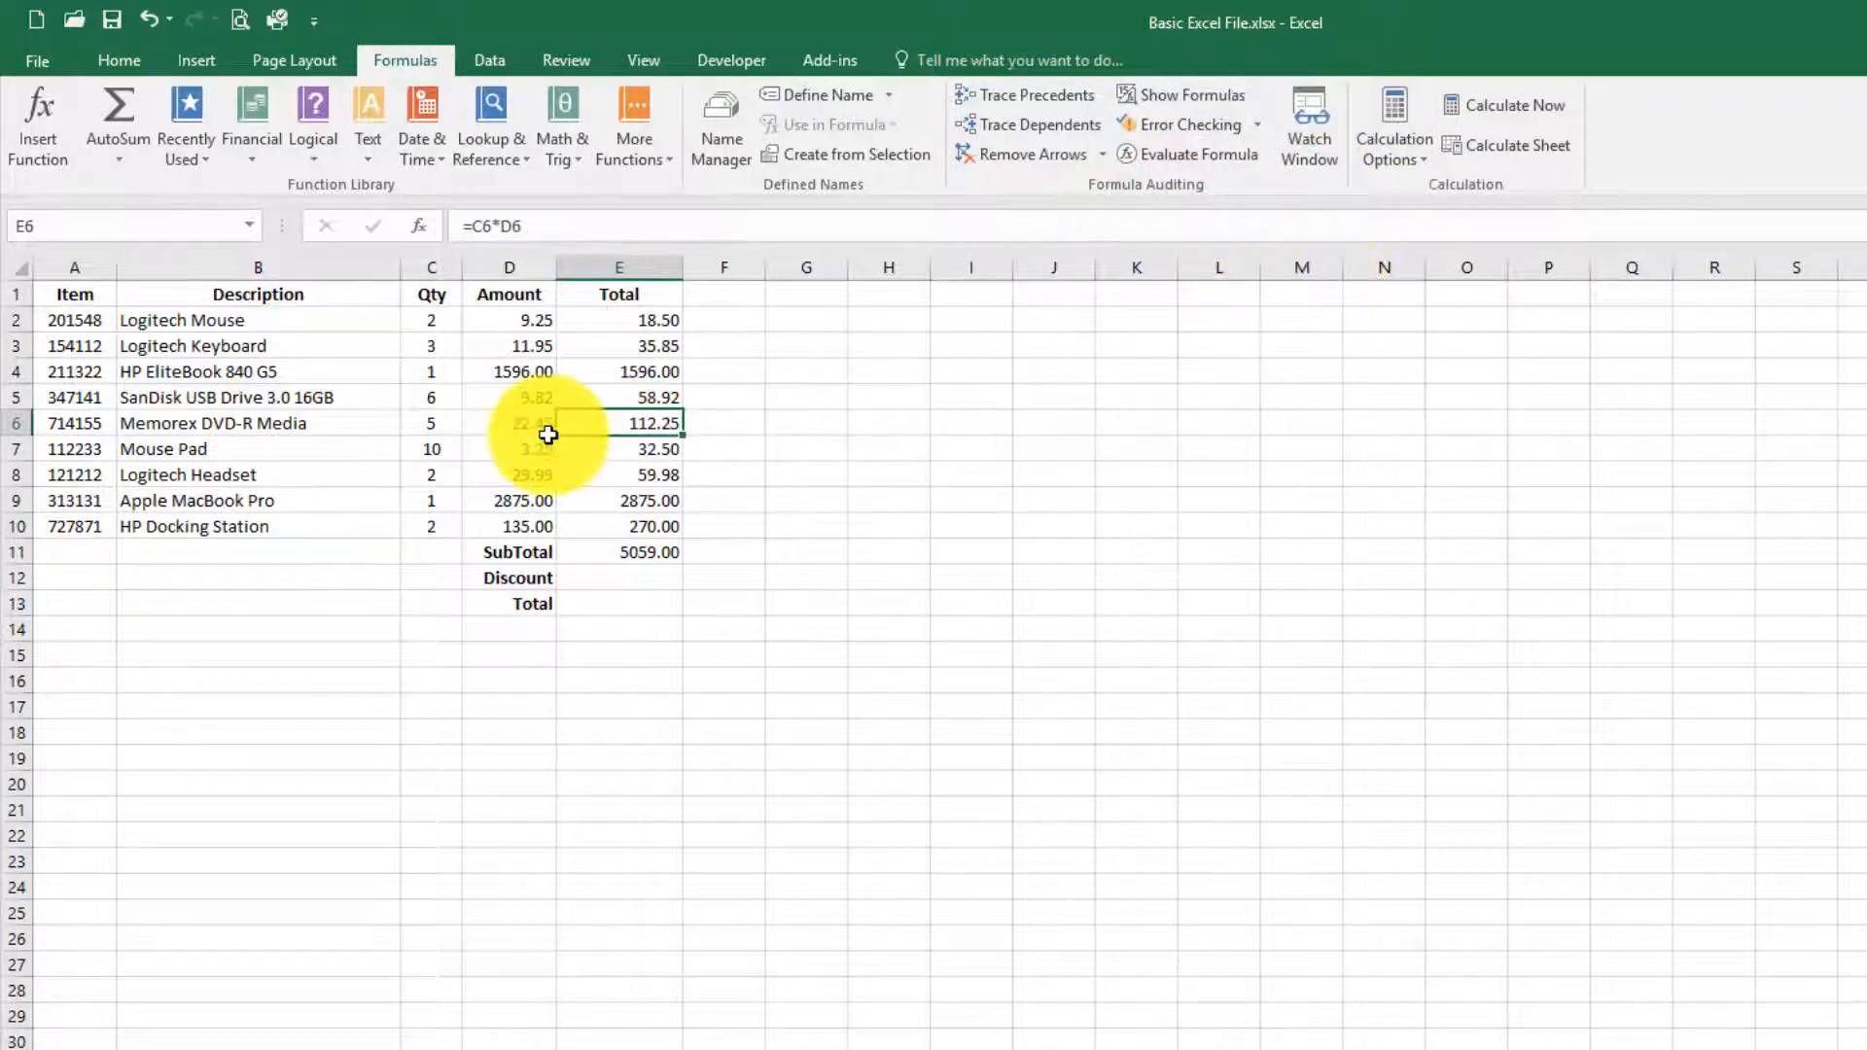
Step: Set the quantity of Memorex DVD-R Media in cell C6 to 3
left_click(439, 422)
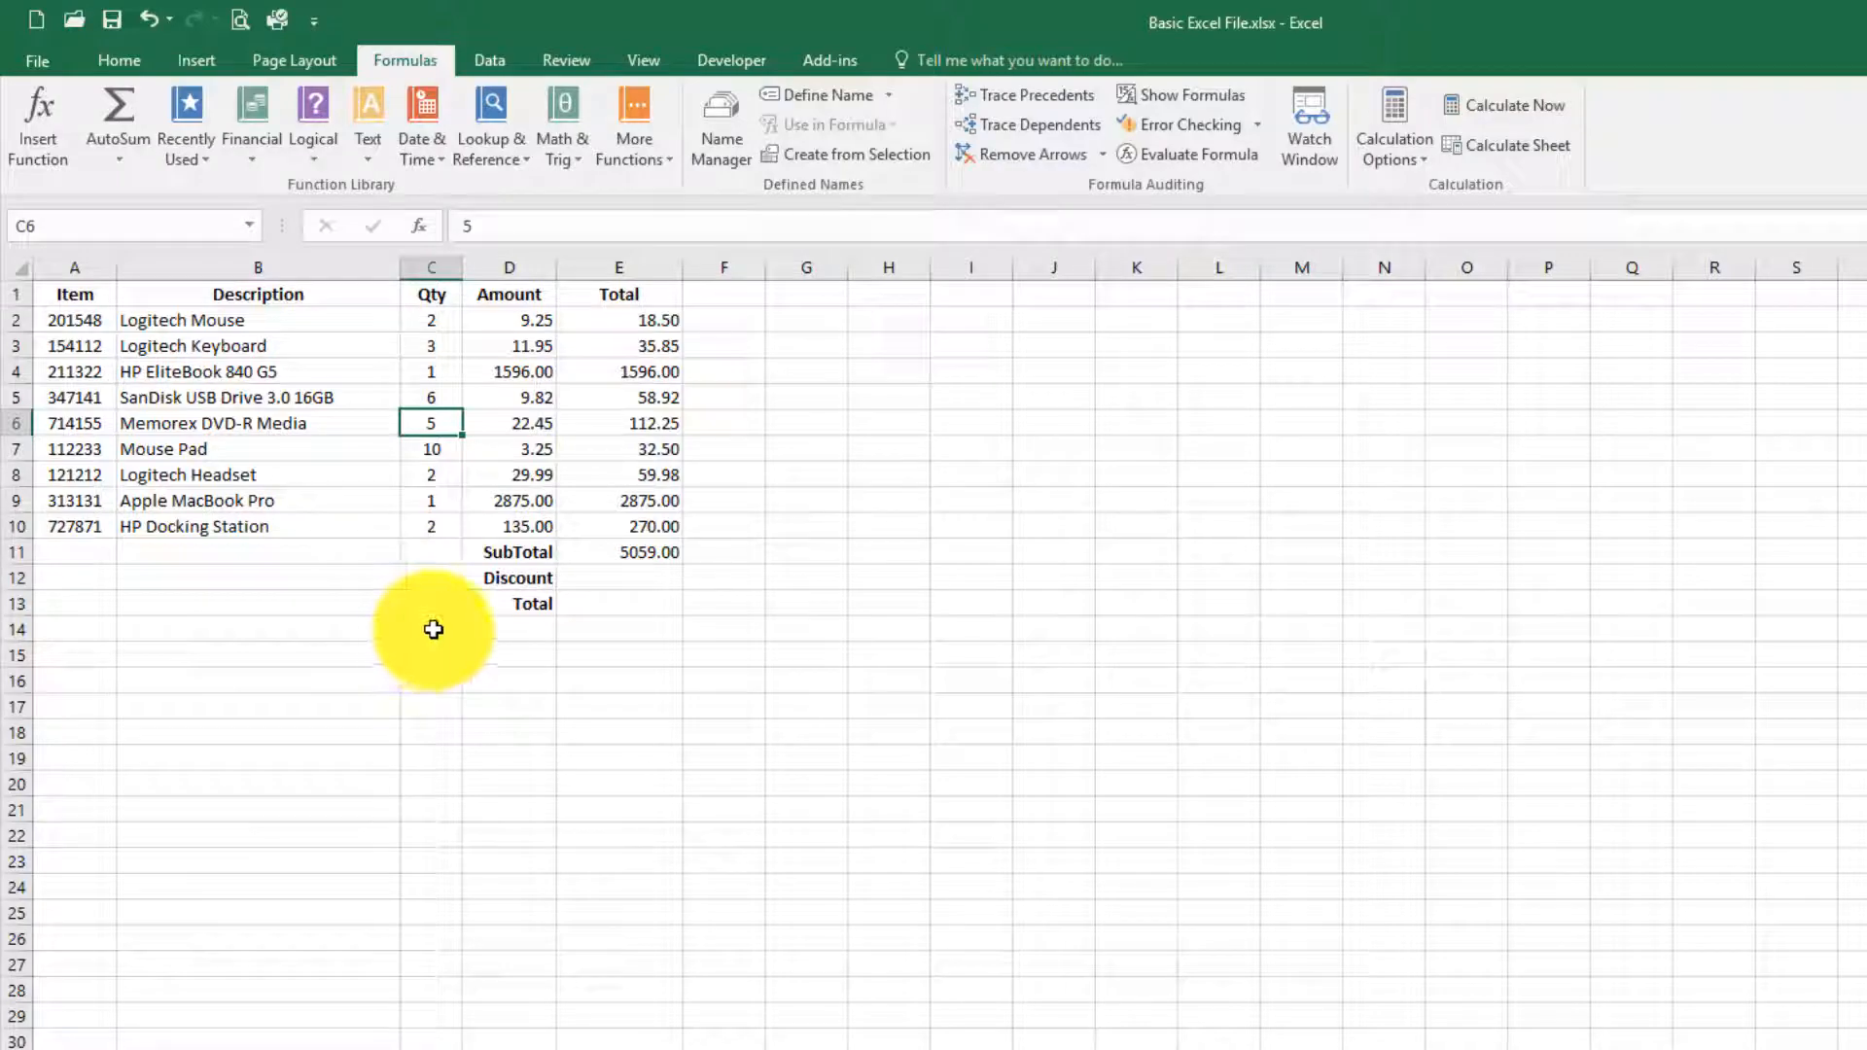
type("3")
key("Tab")
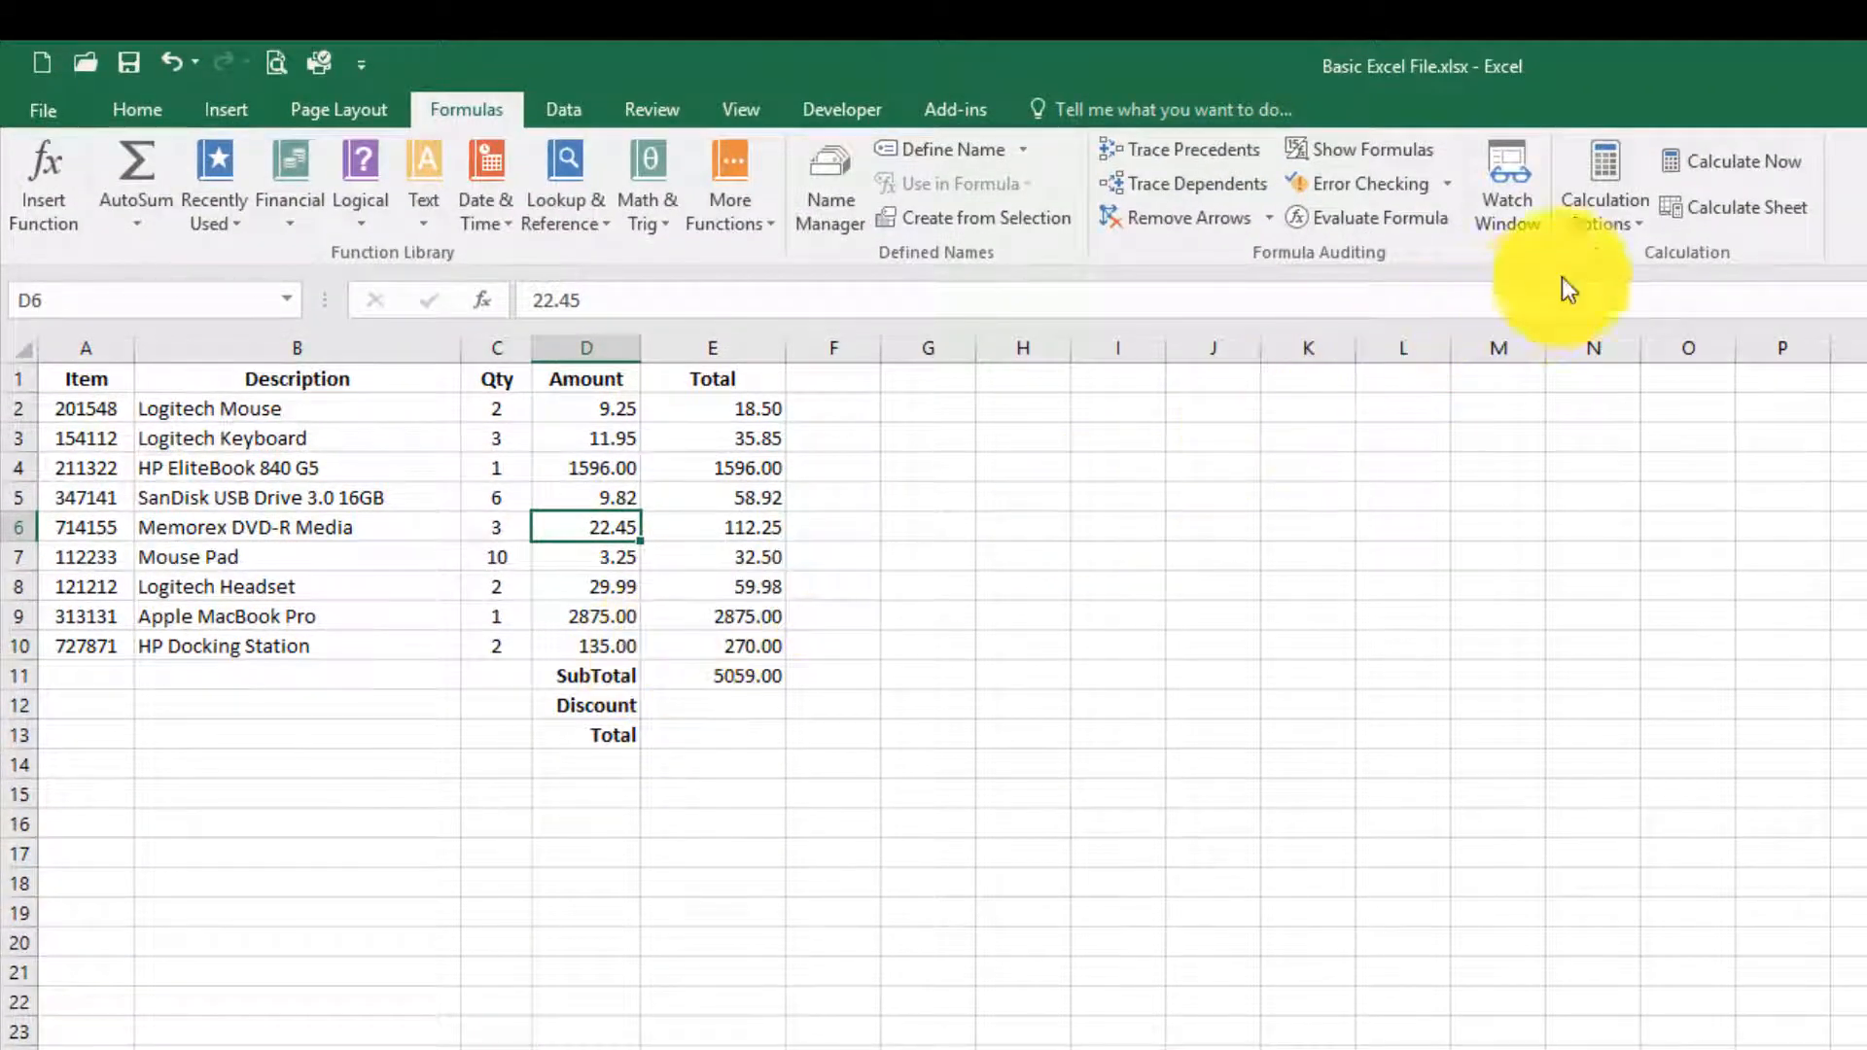
Step: Recalculate the workbook on demand and set the calculation mode back to Automatic
left_click(1693, 173)
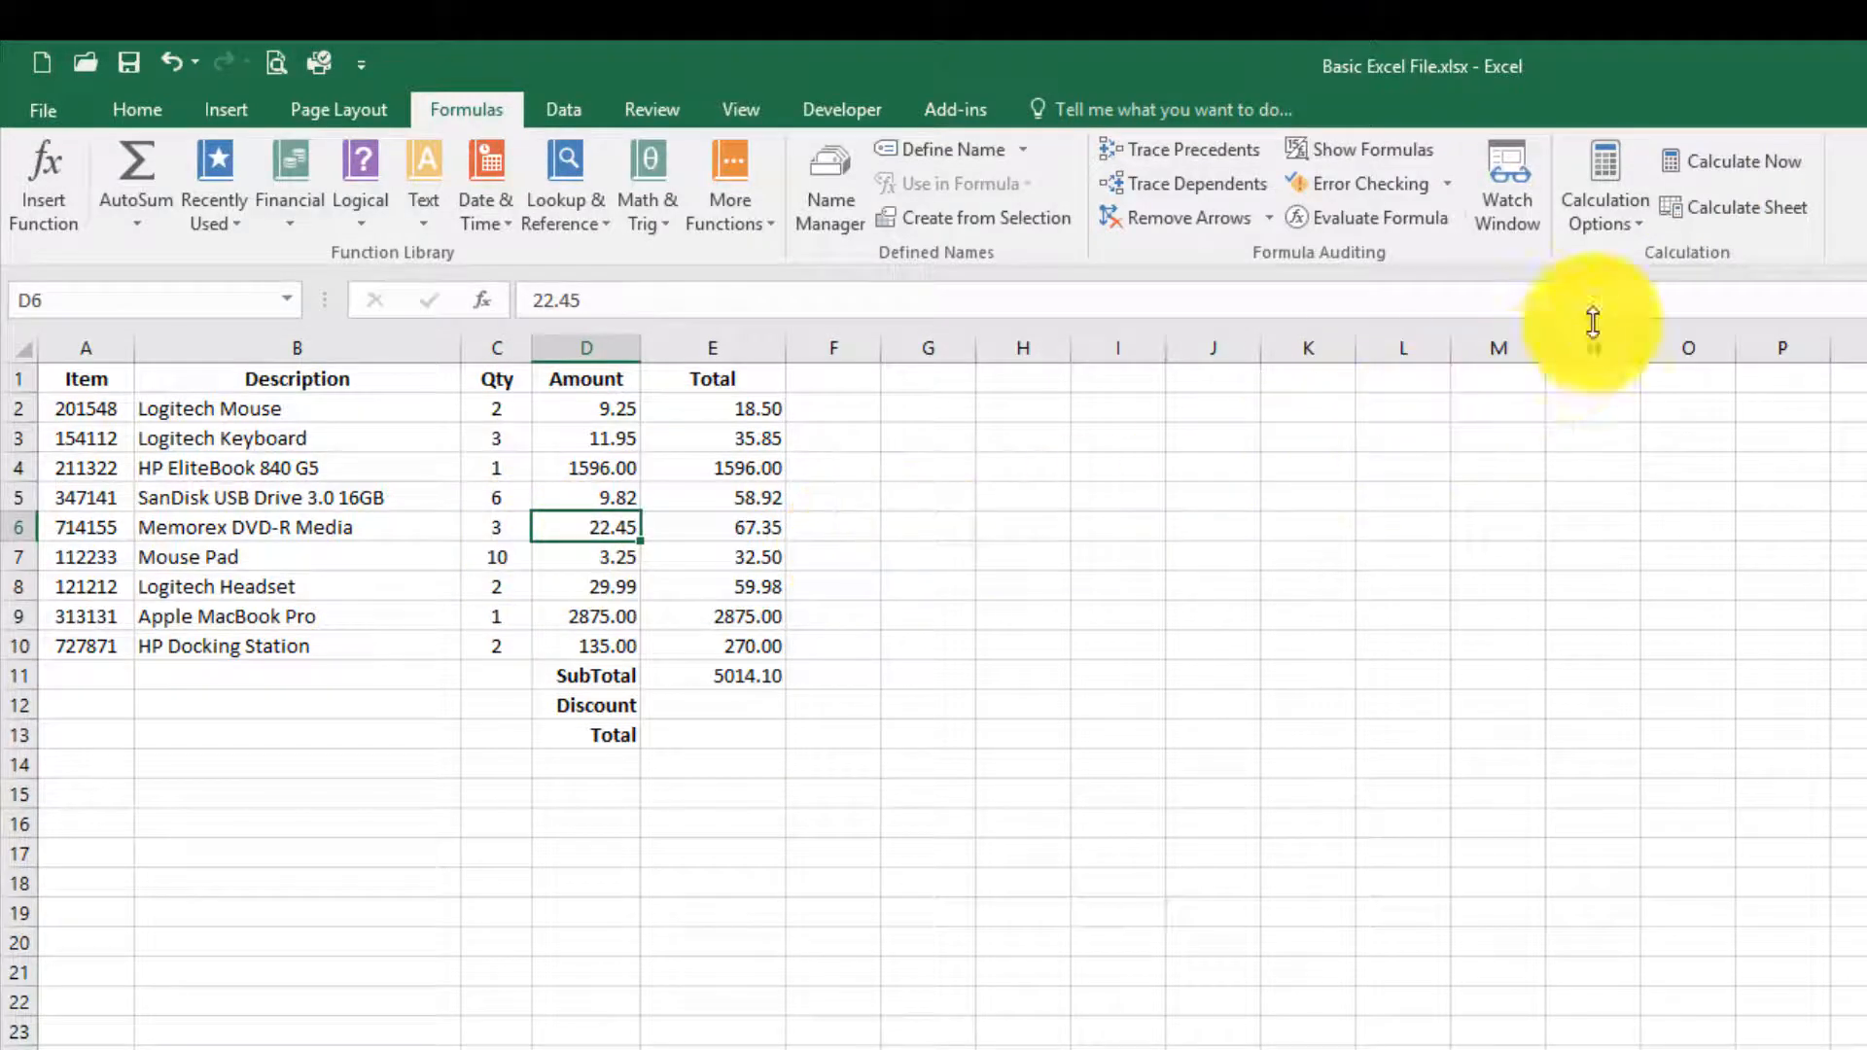
left_click(1620, 221)
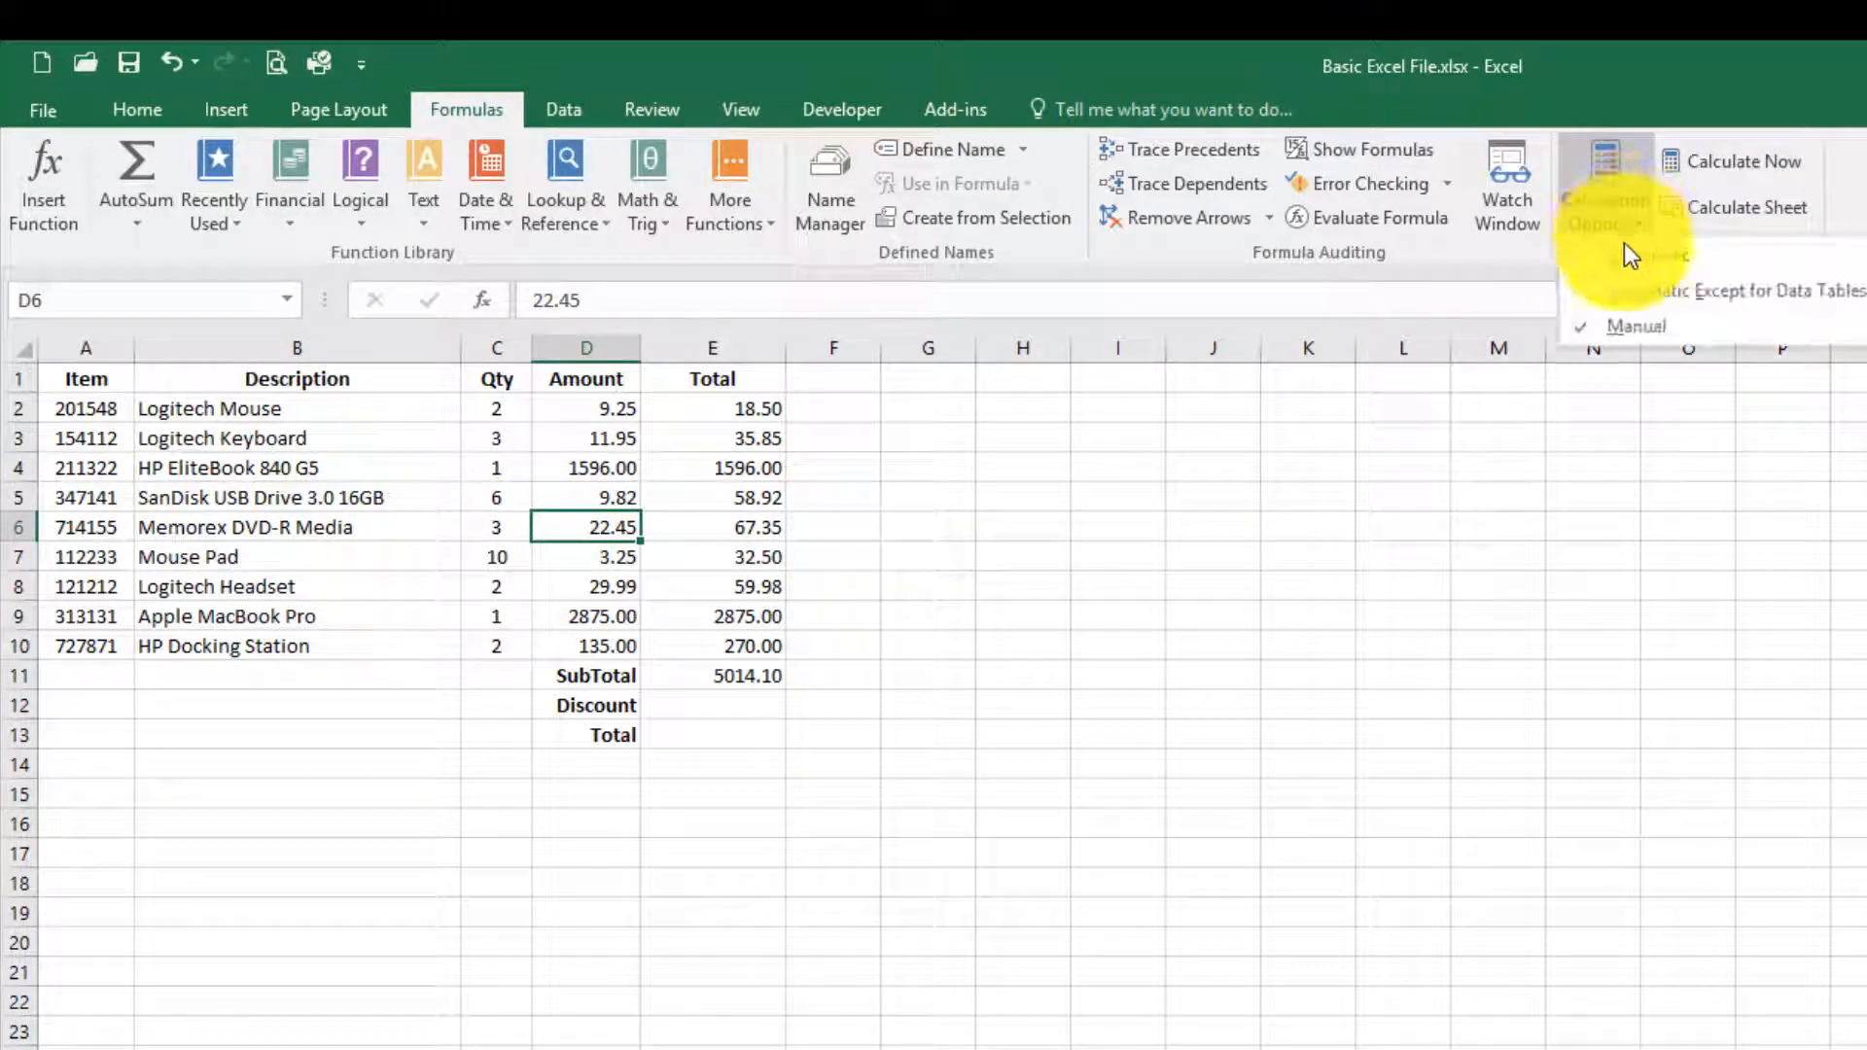
left_click(1626, 258)
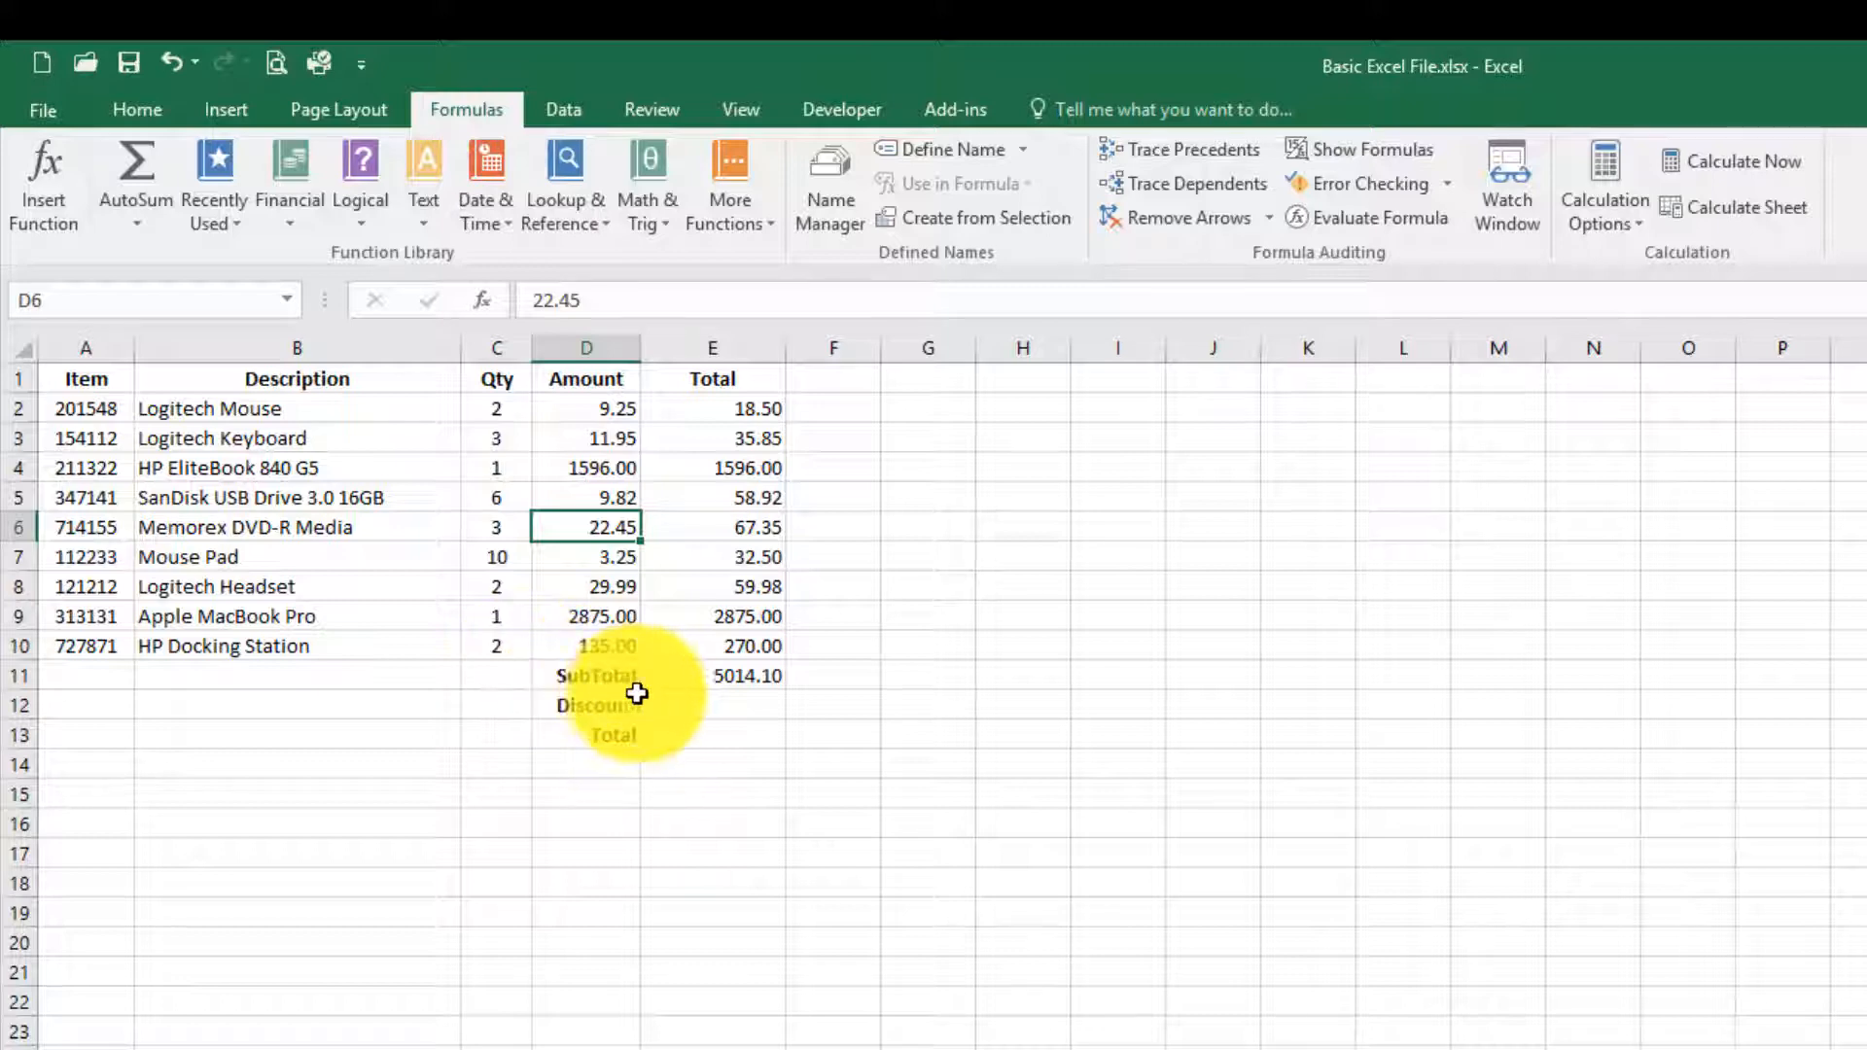
Step: Calculate the Discount in cell E12 as the subtotal times the rate on Sheet2, using =E11*Sheet2!E5, and review the formula
left_click(712, 705)
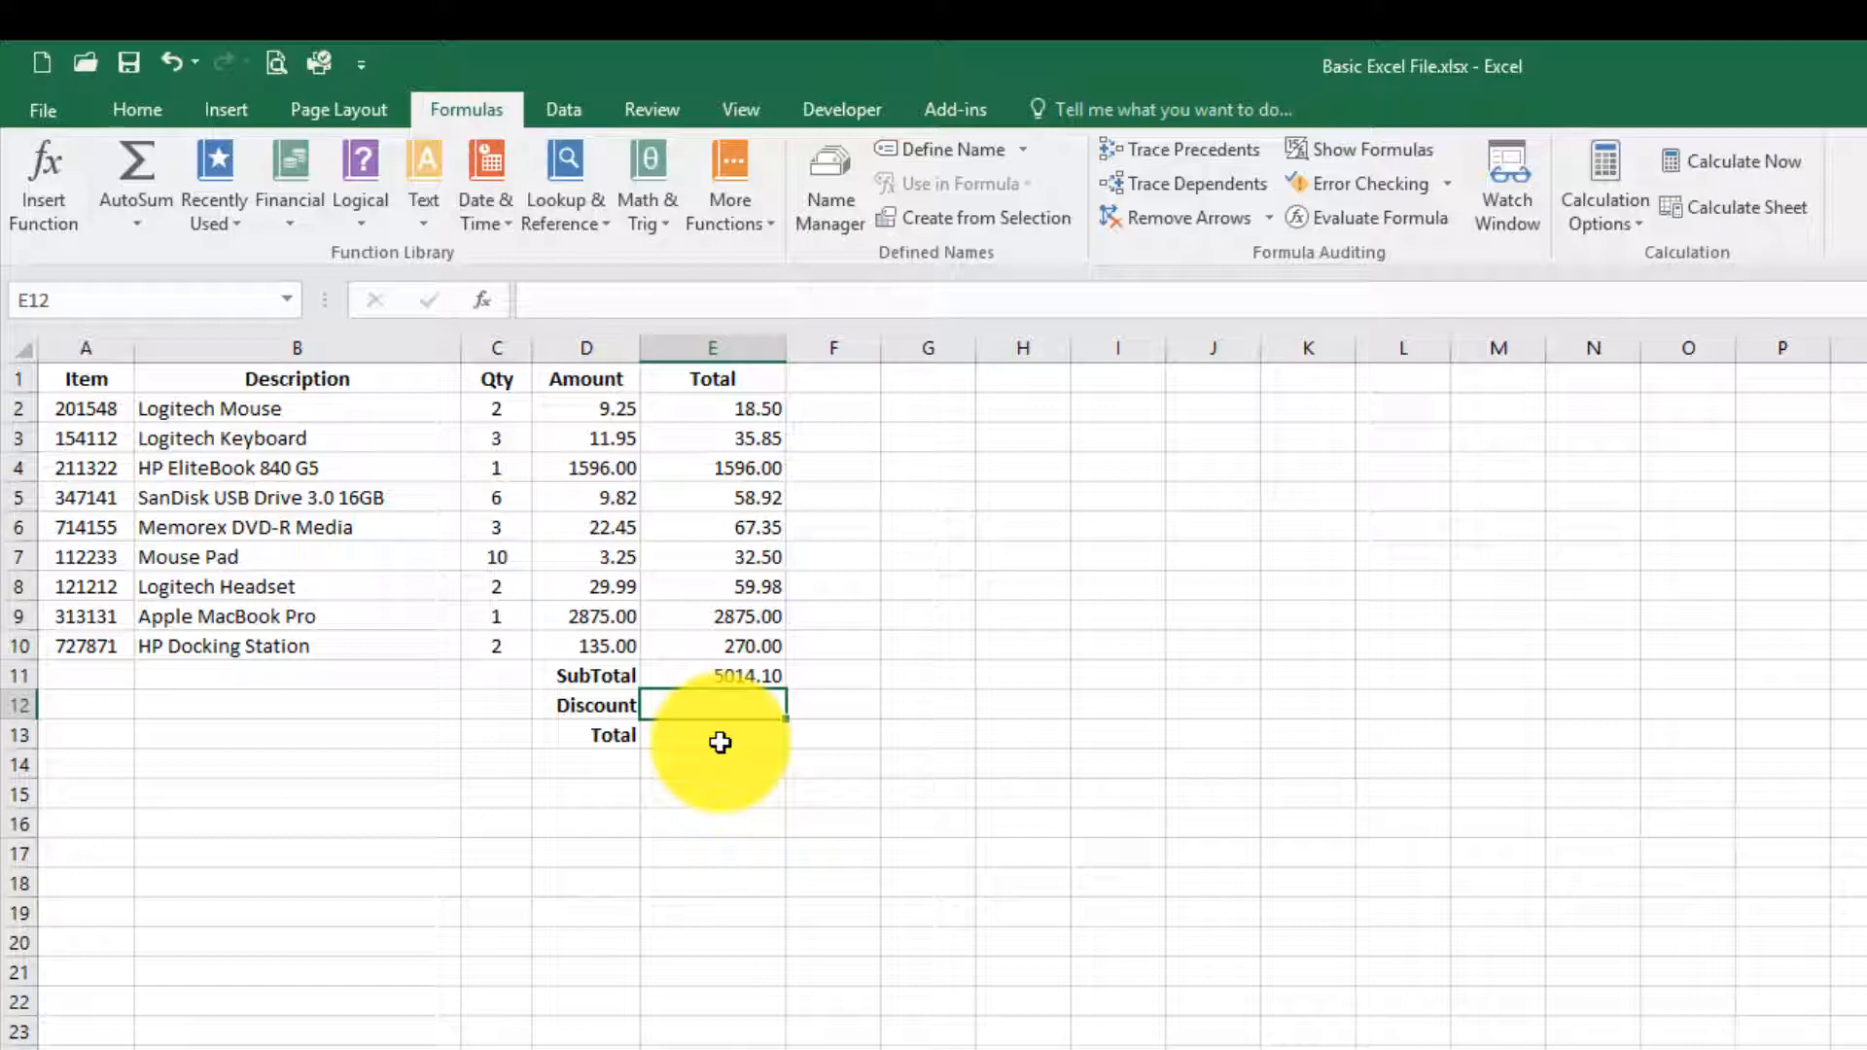
type("=")
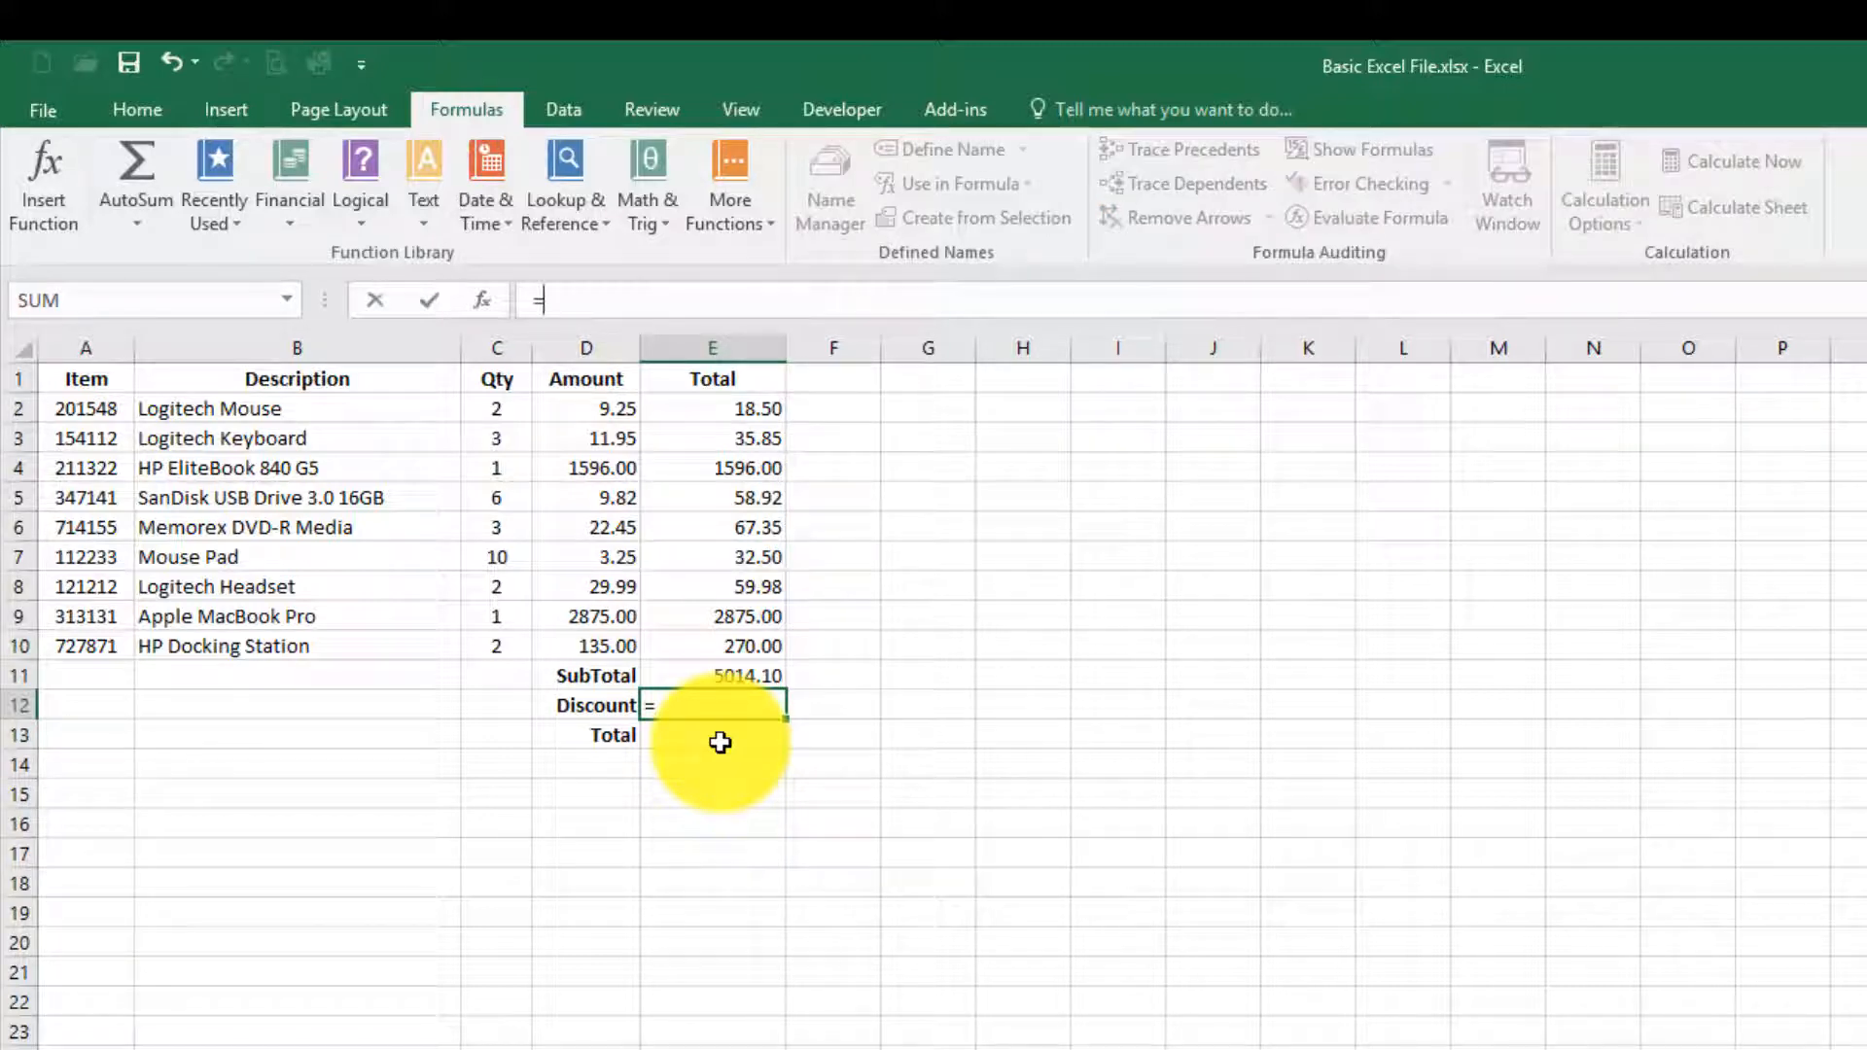
key("Up")
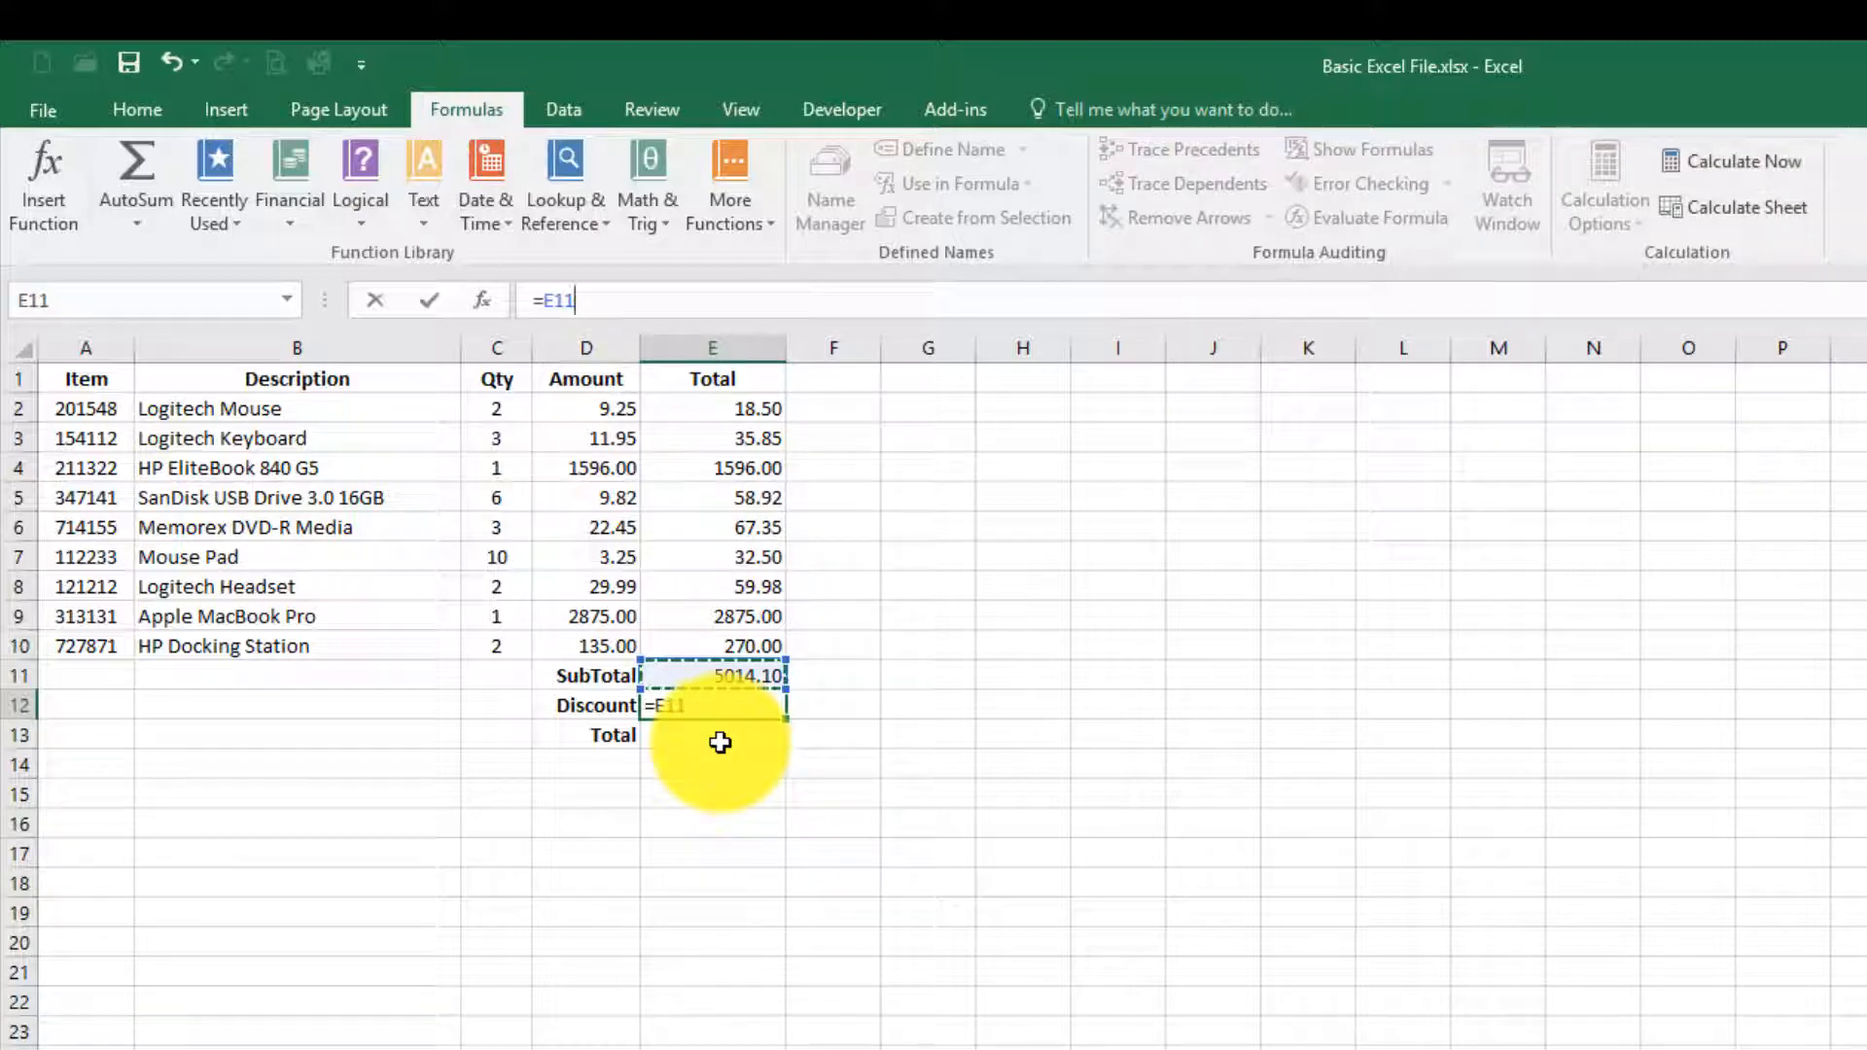
type("*")
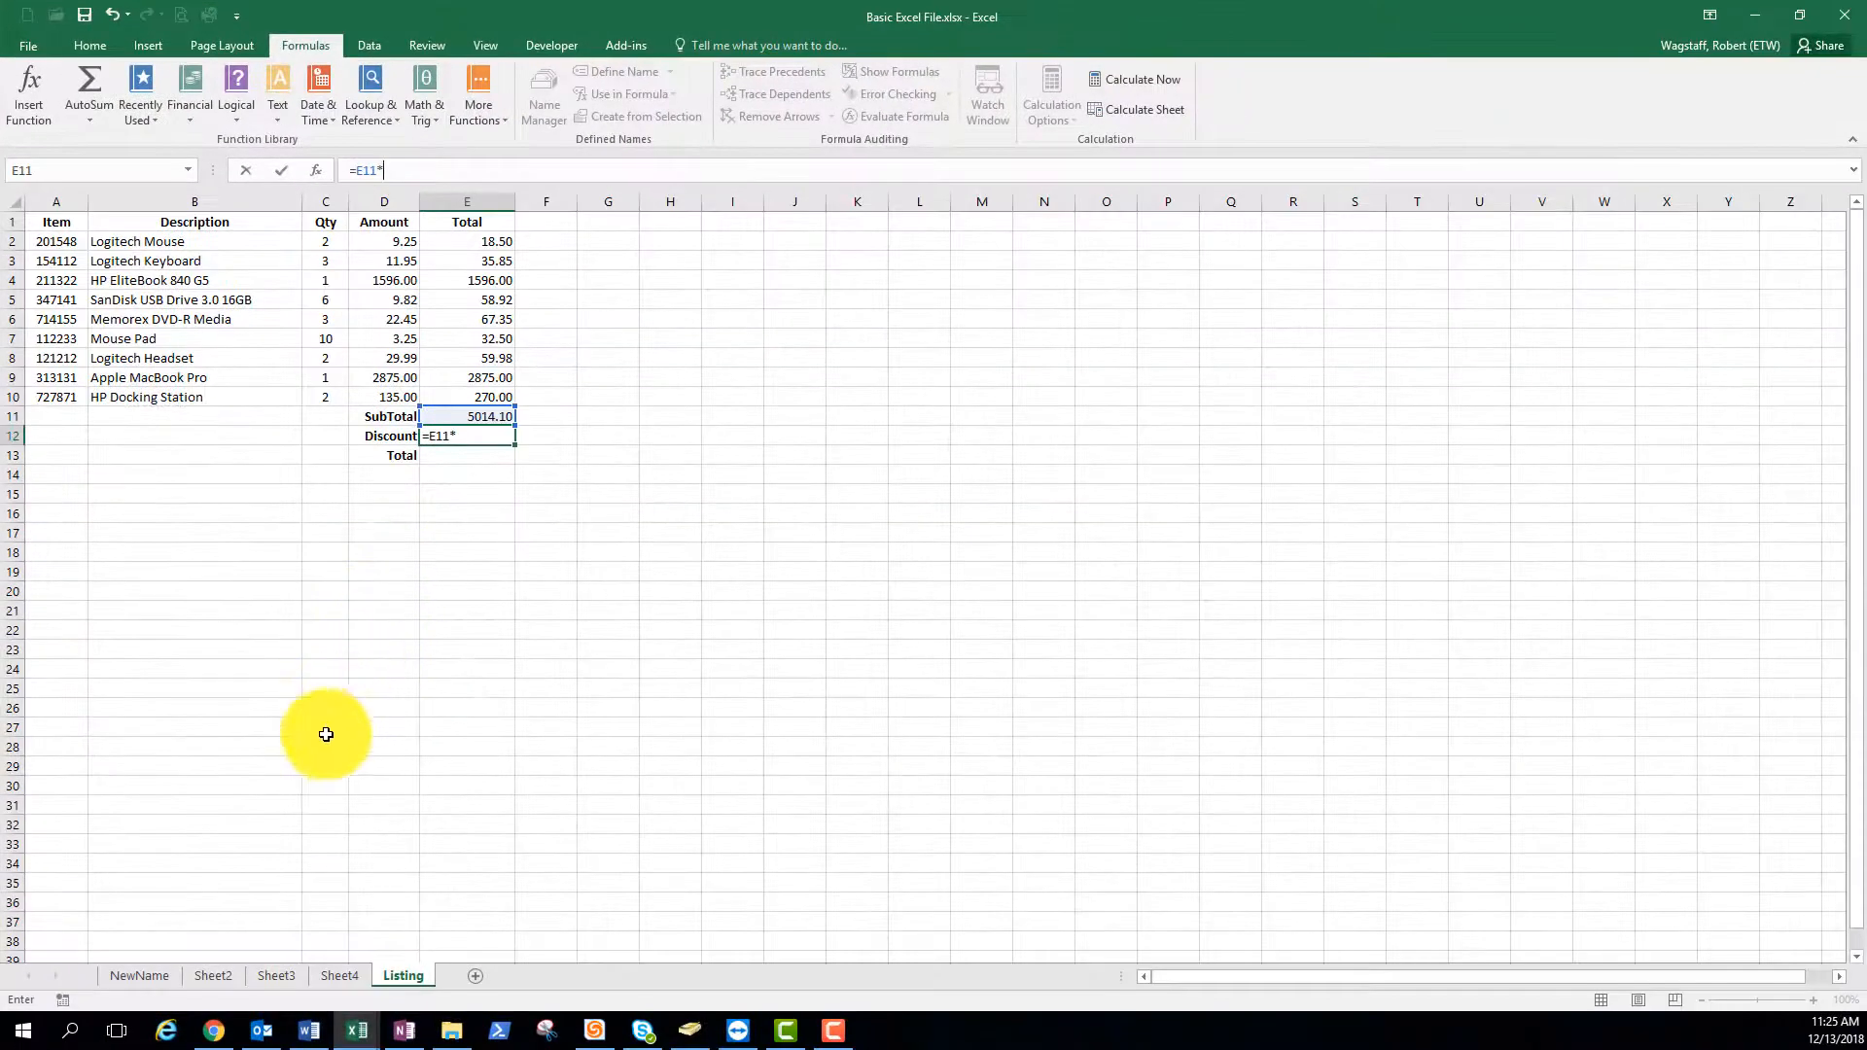
left_click(223, 976)
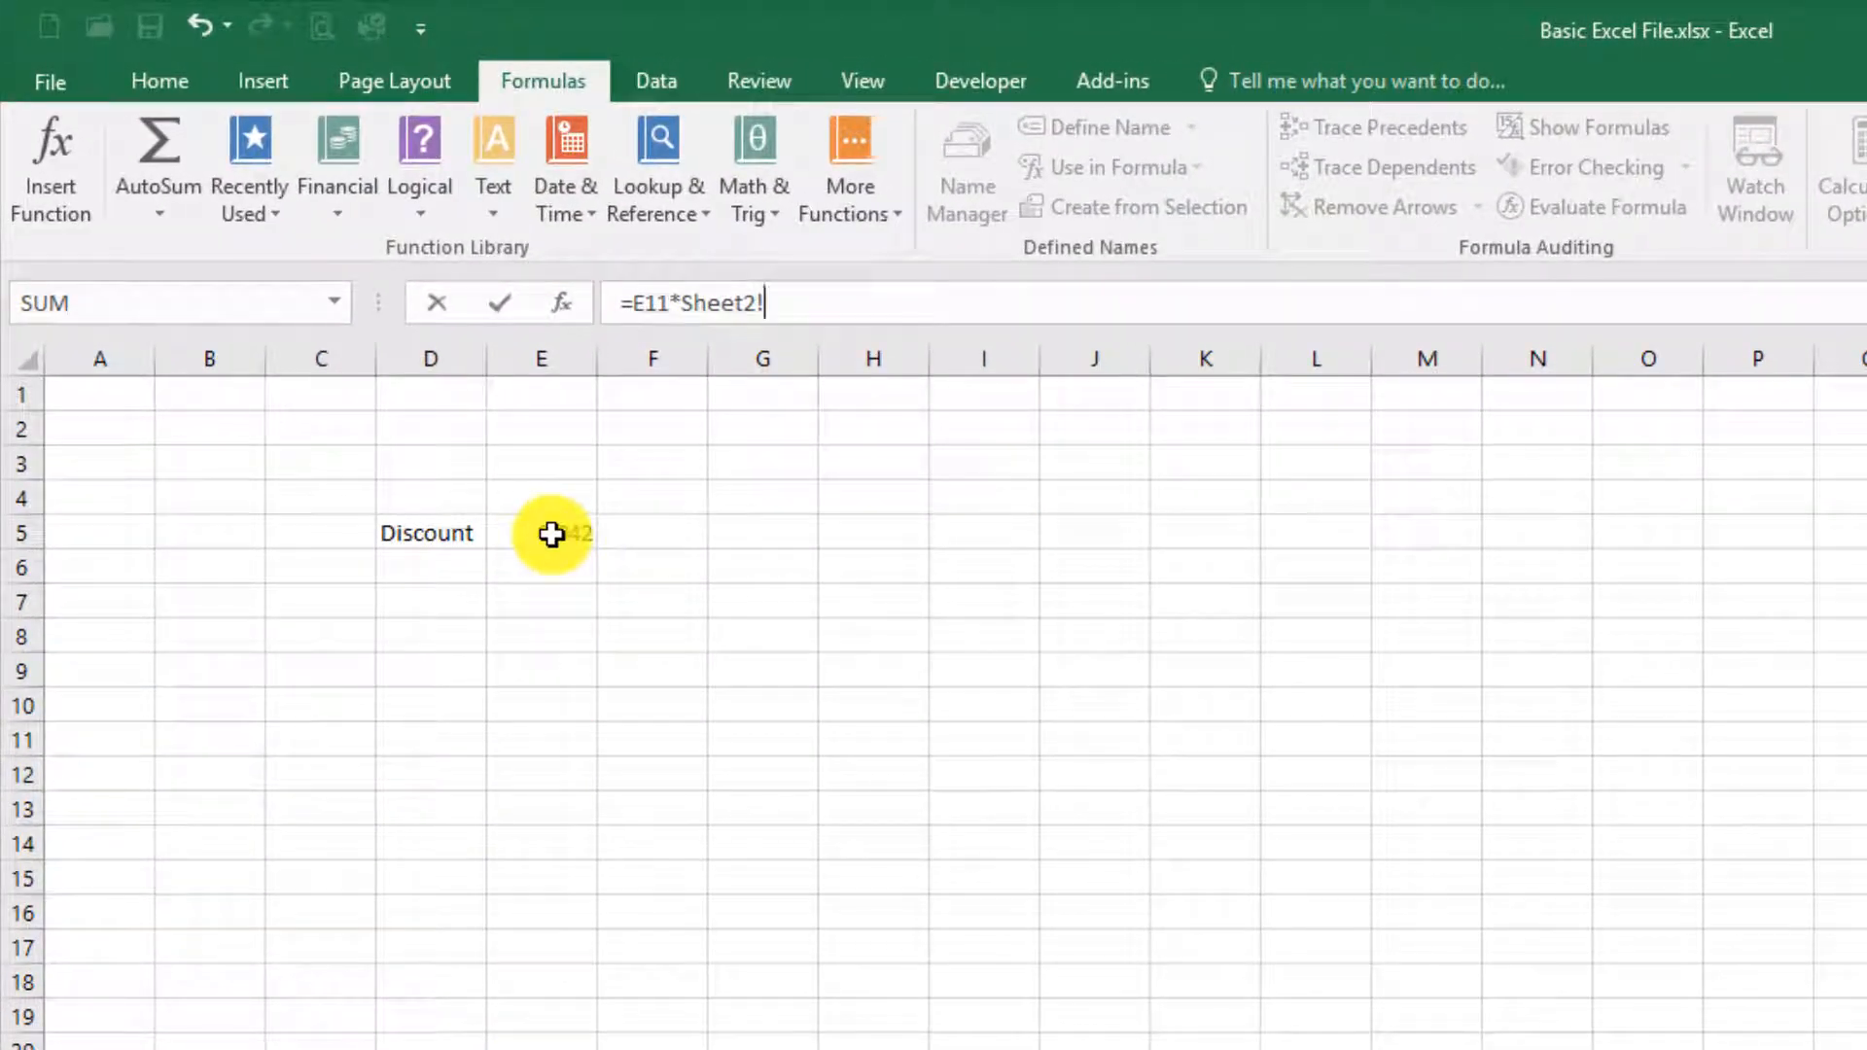
left_click(551, 534)
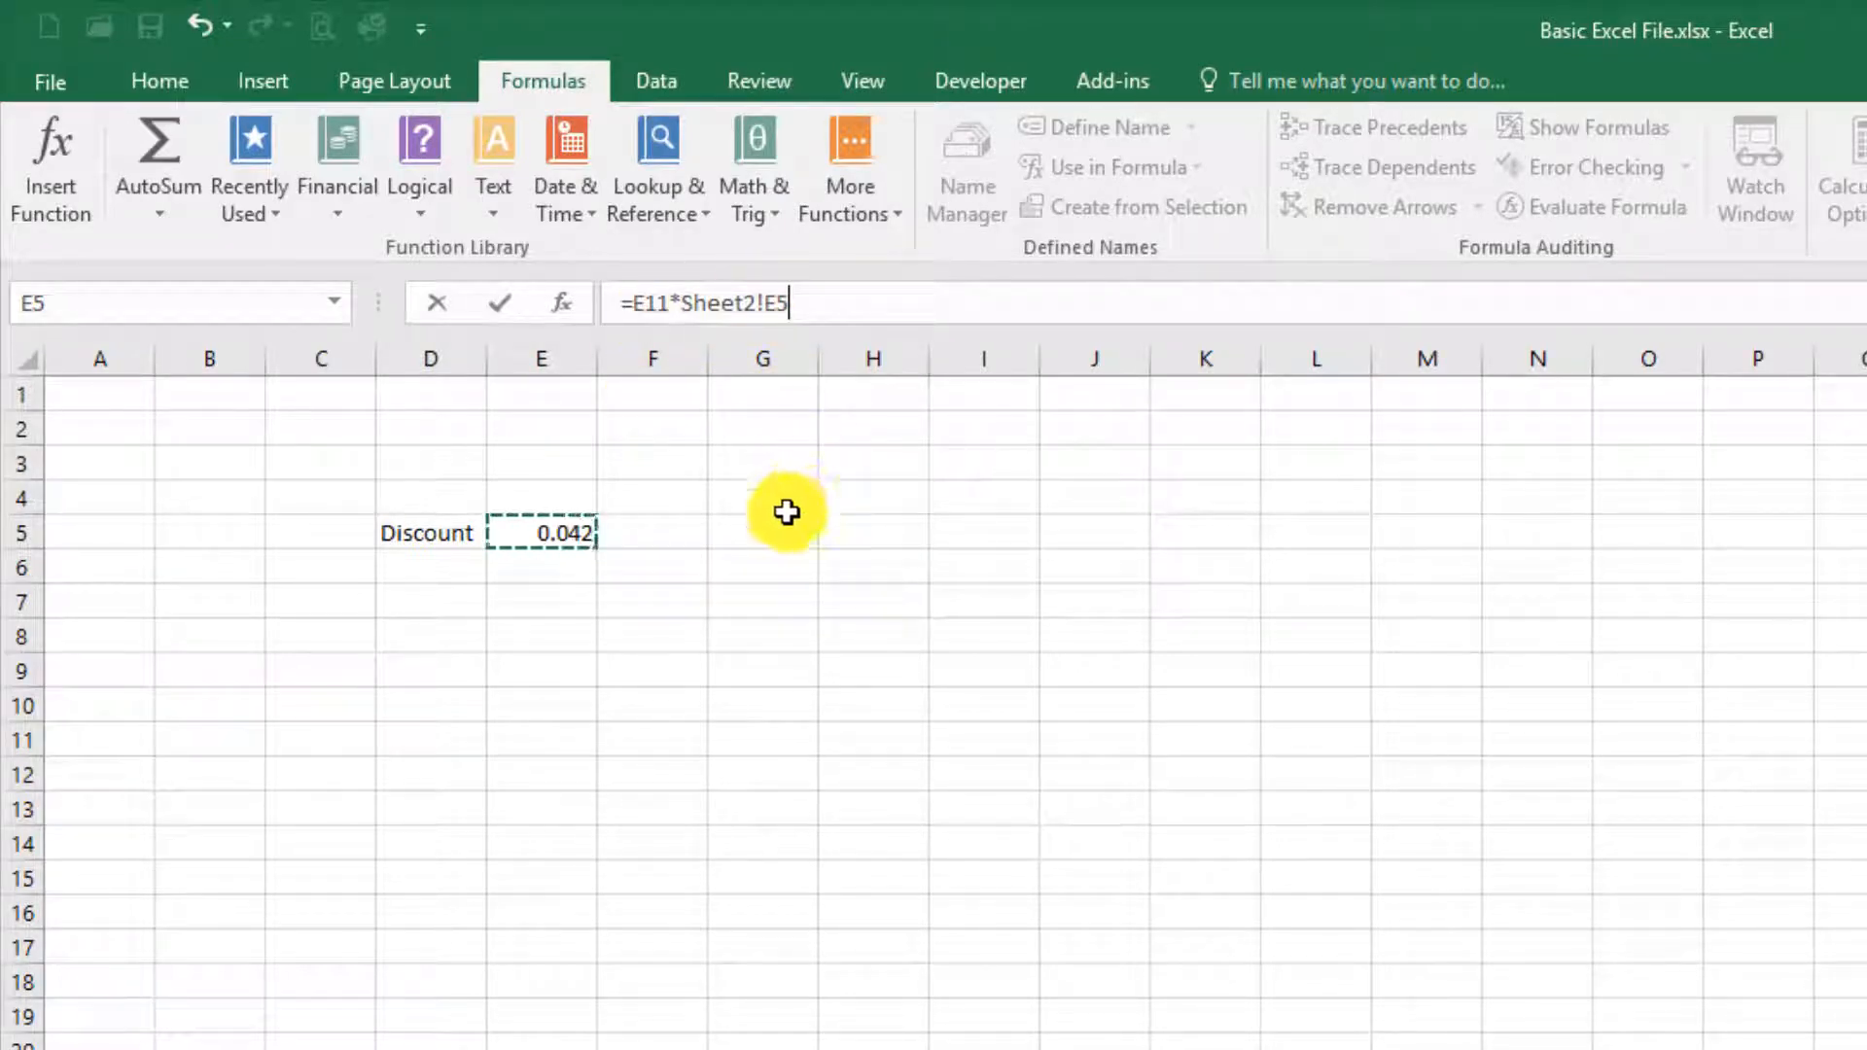
key("Tab")
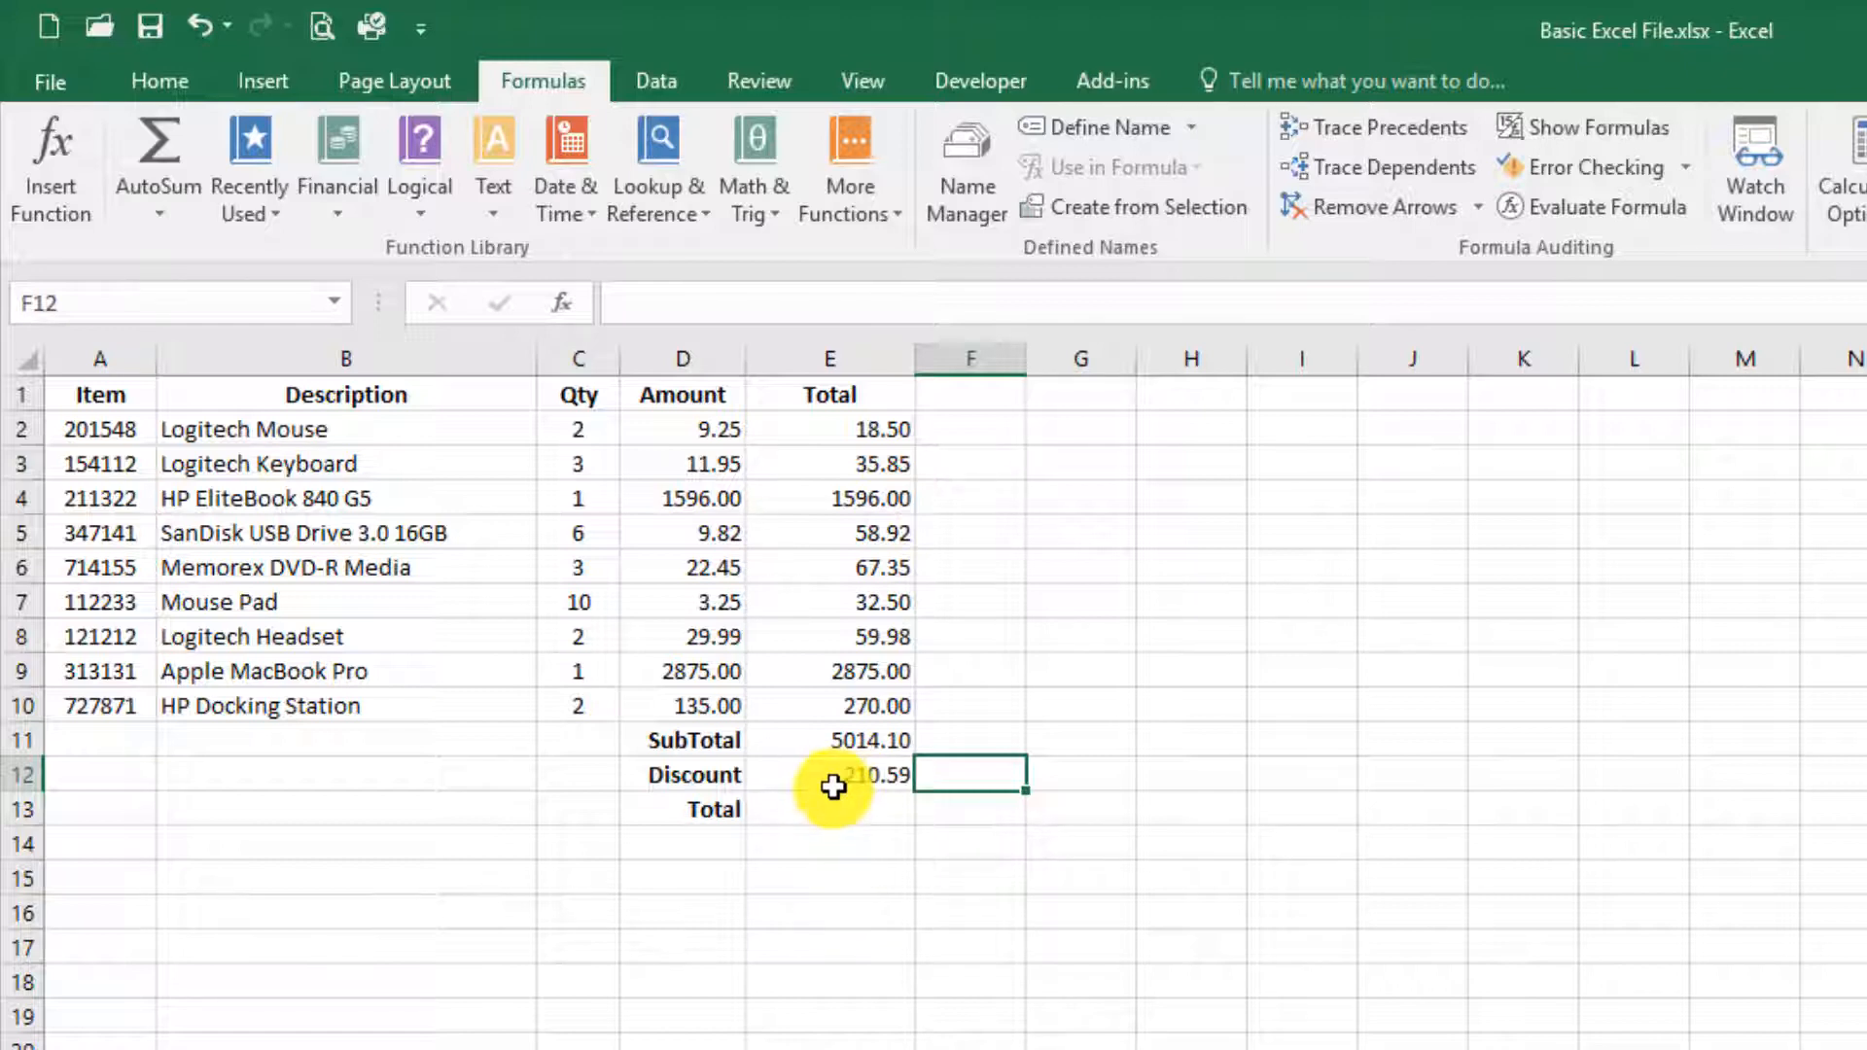
left_click(833, 778)
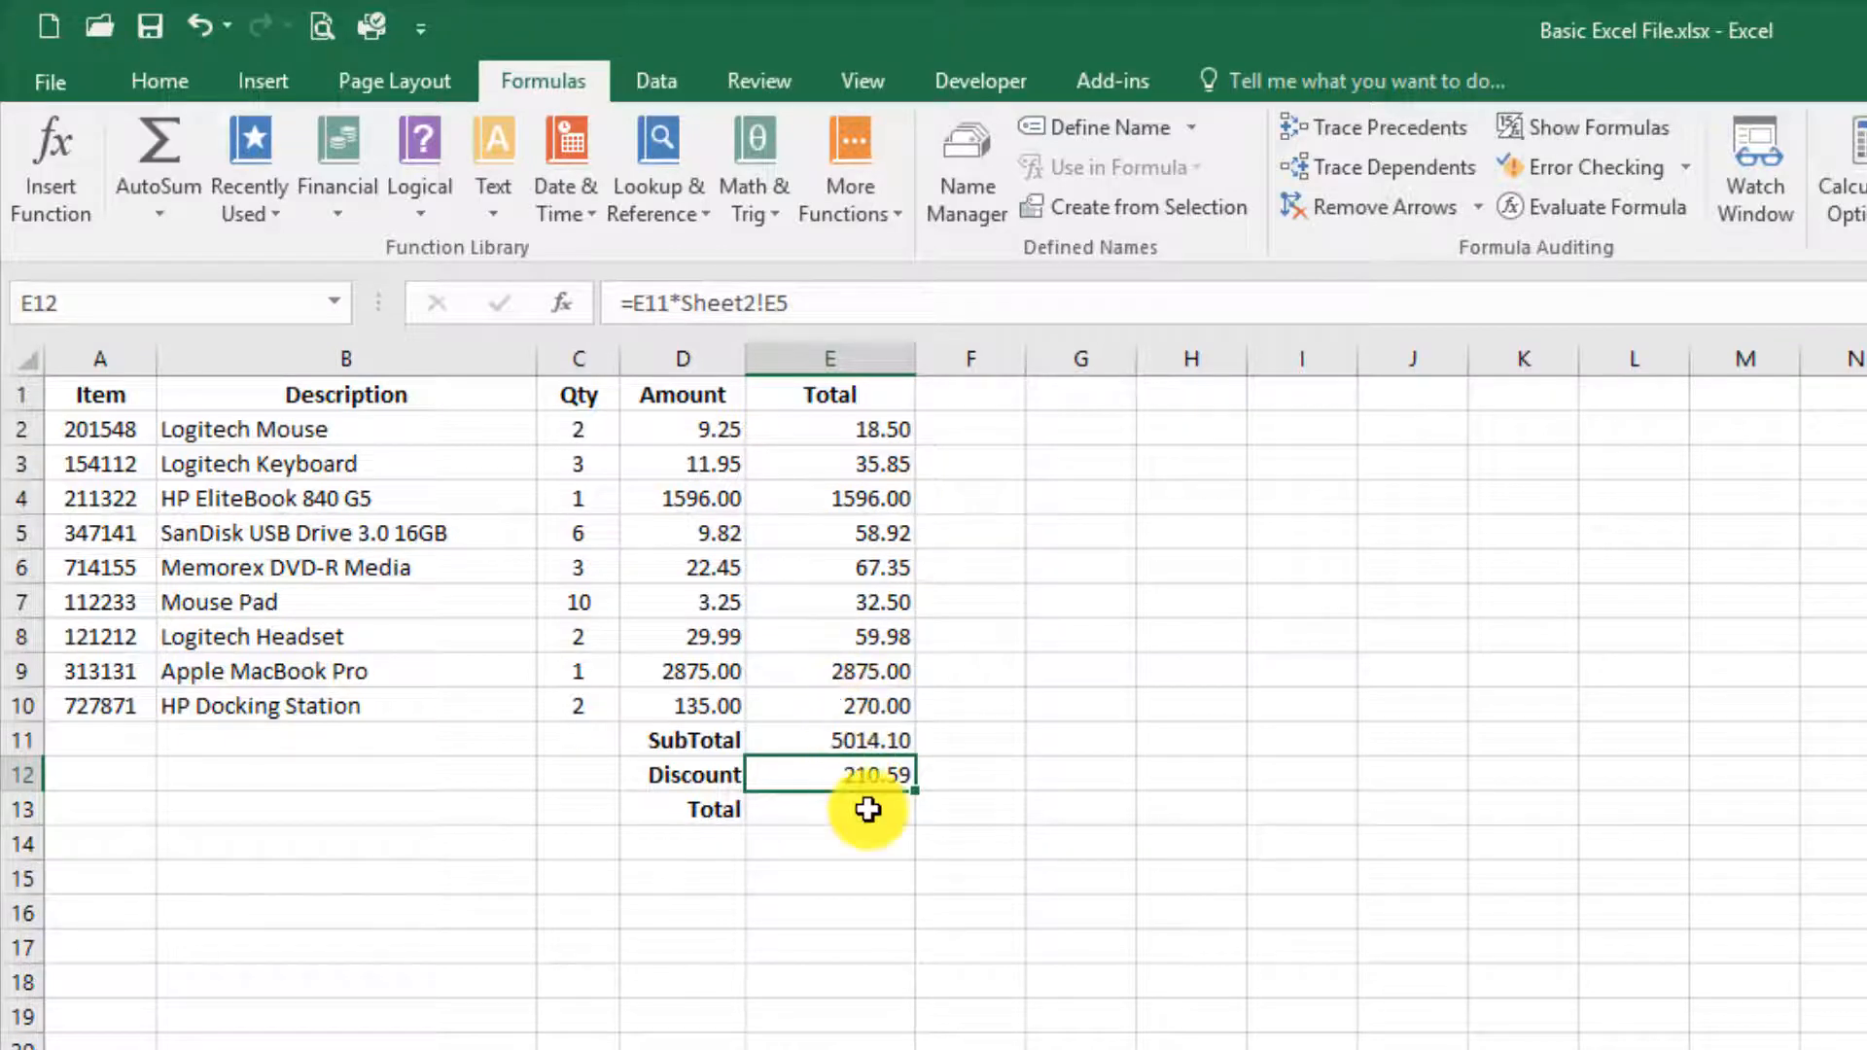
Step: Link cell G12 to the value in cell B3 of the Basic Test File.xlsx workbook
left_click(1069, 769)
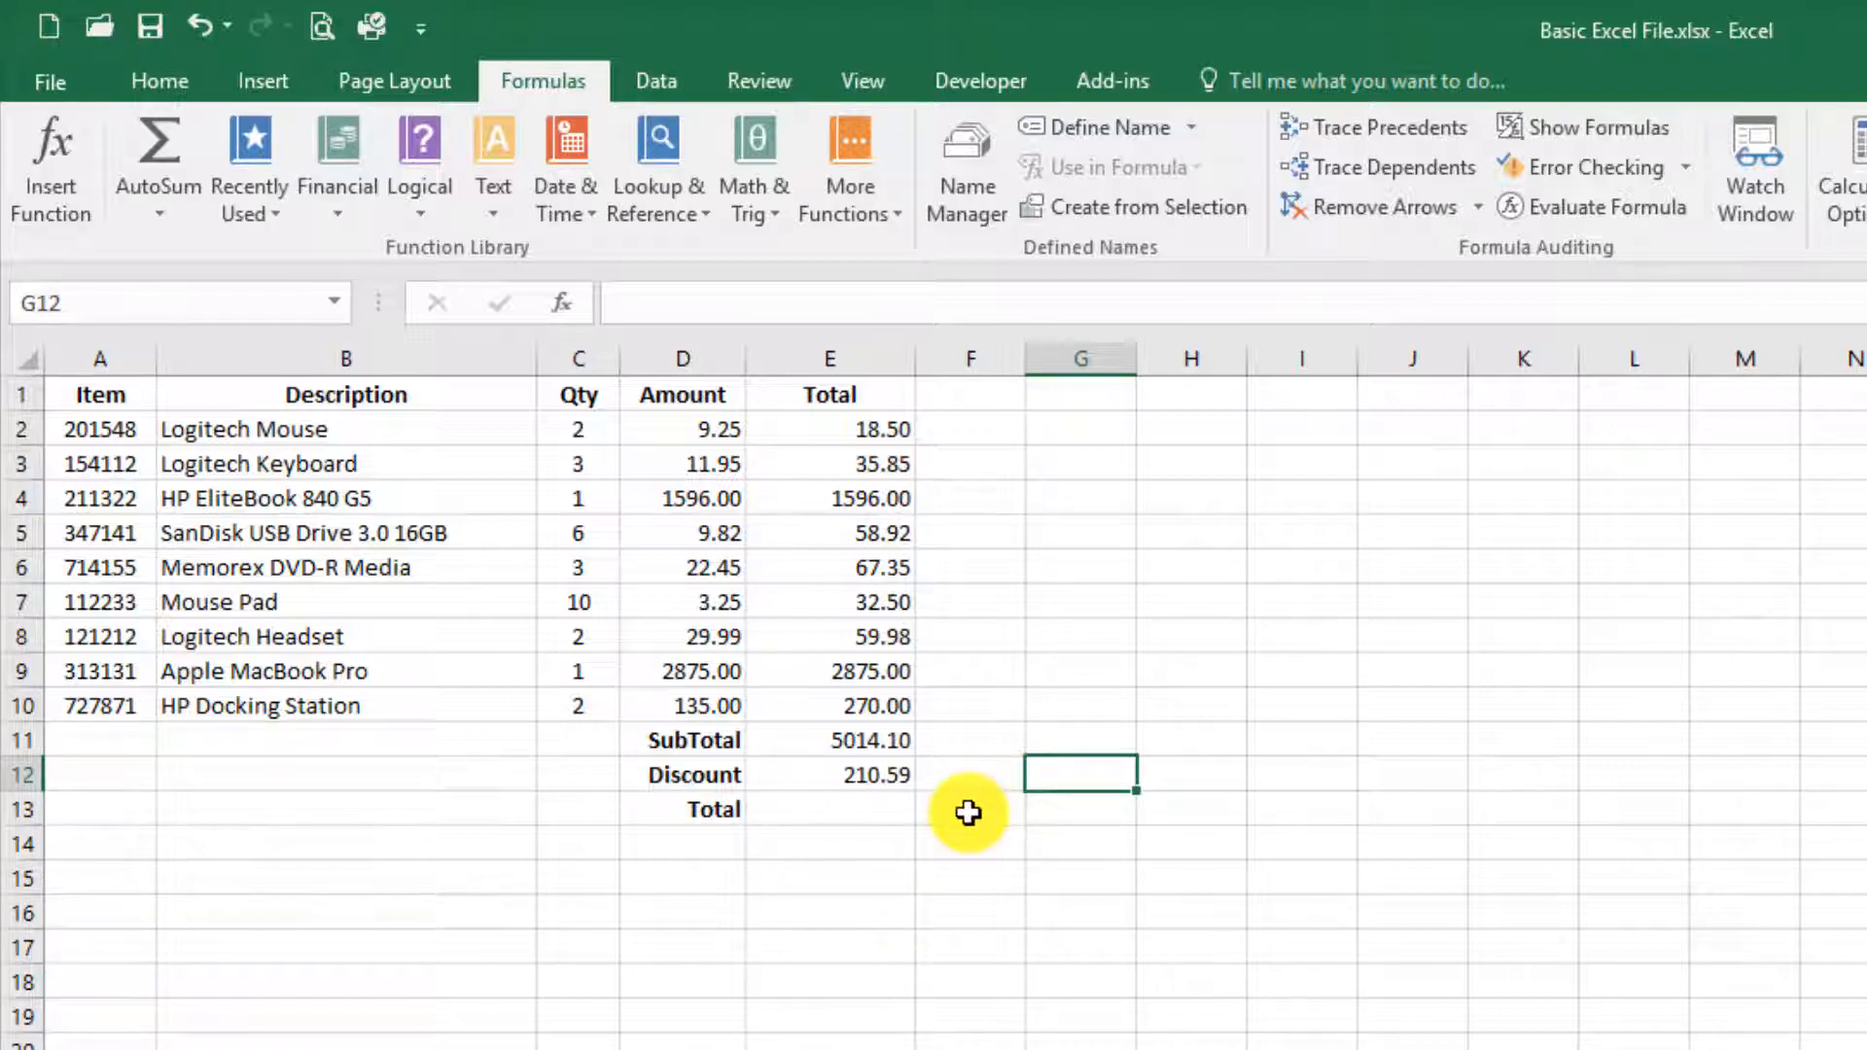
type("=")
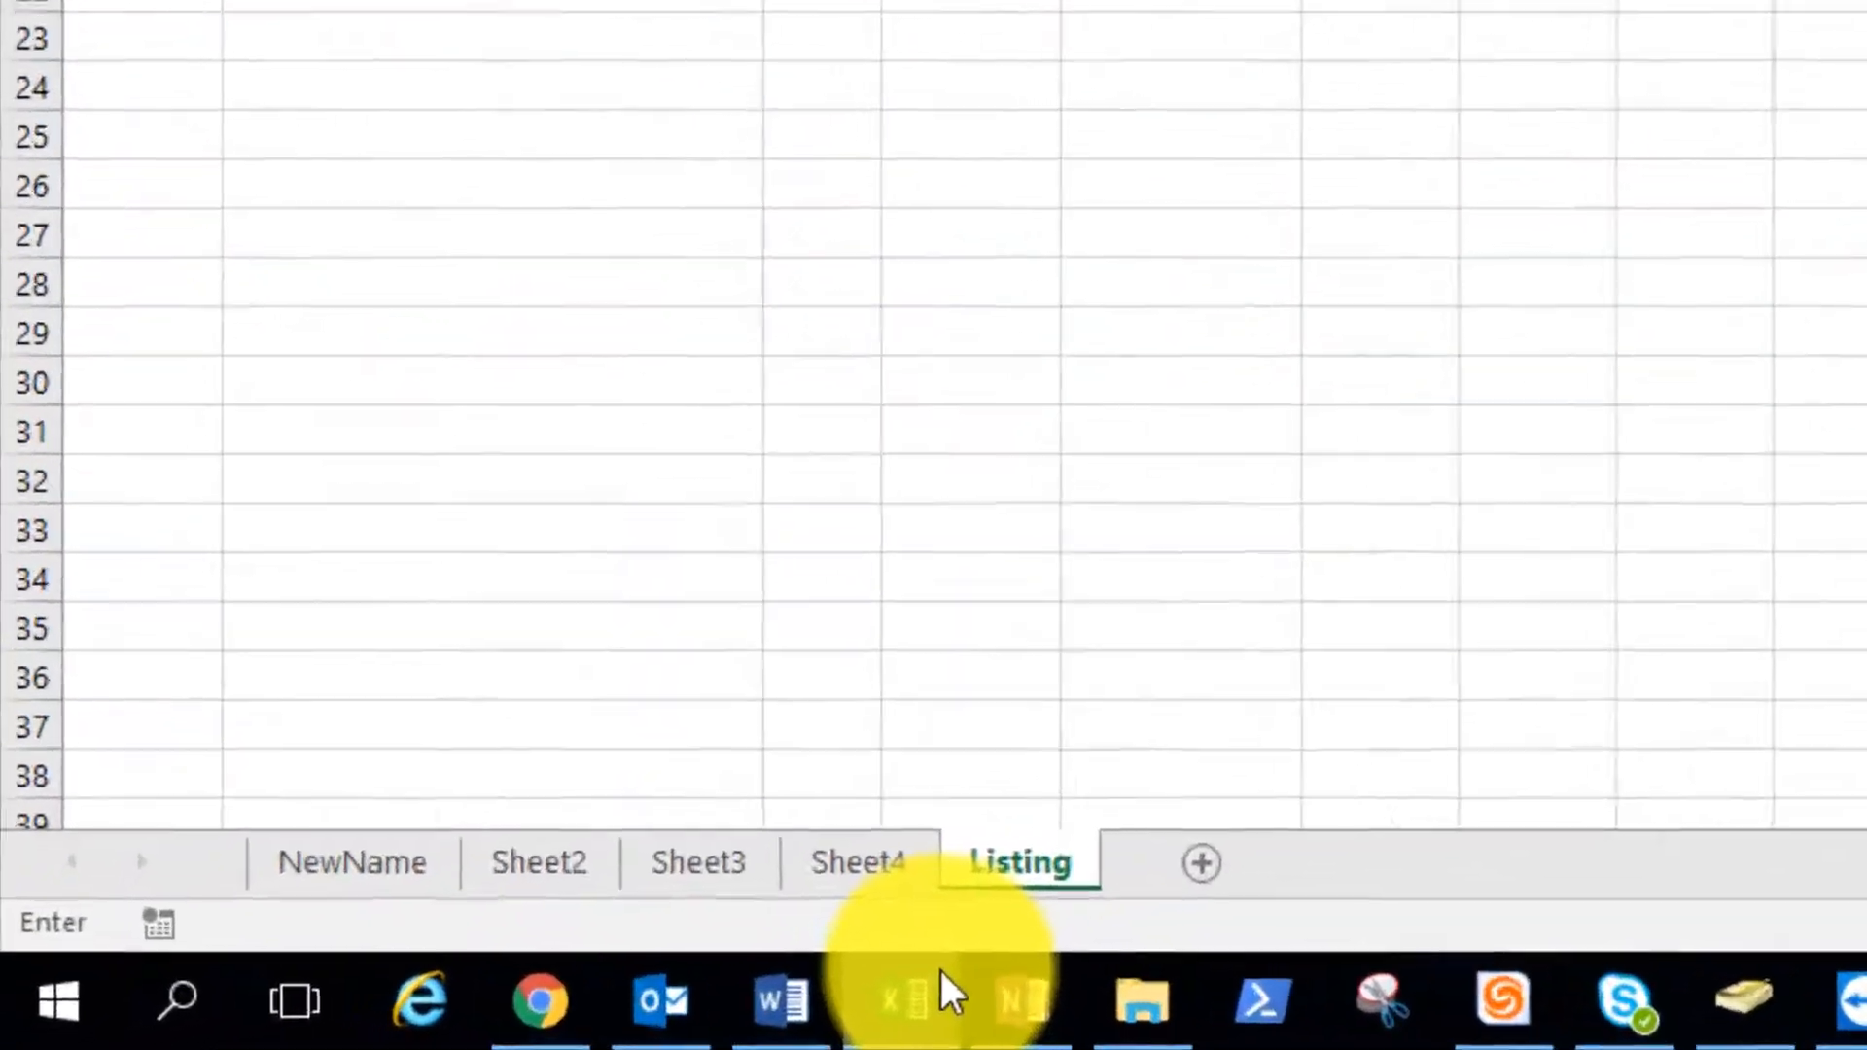
mouse_move(370, 1017)
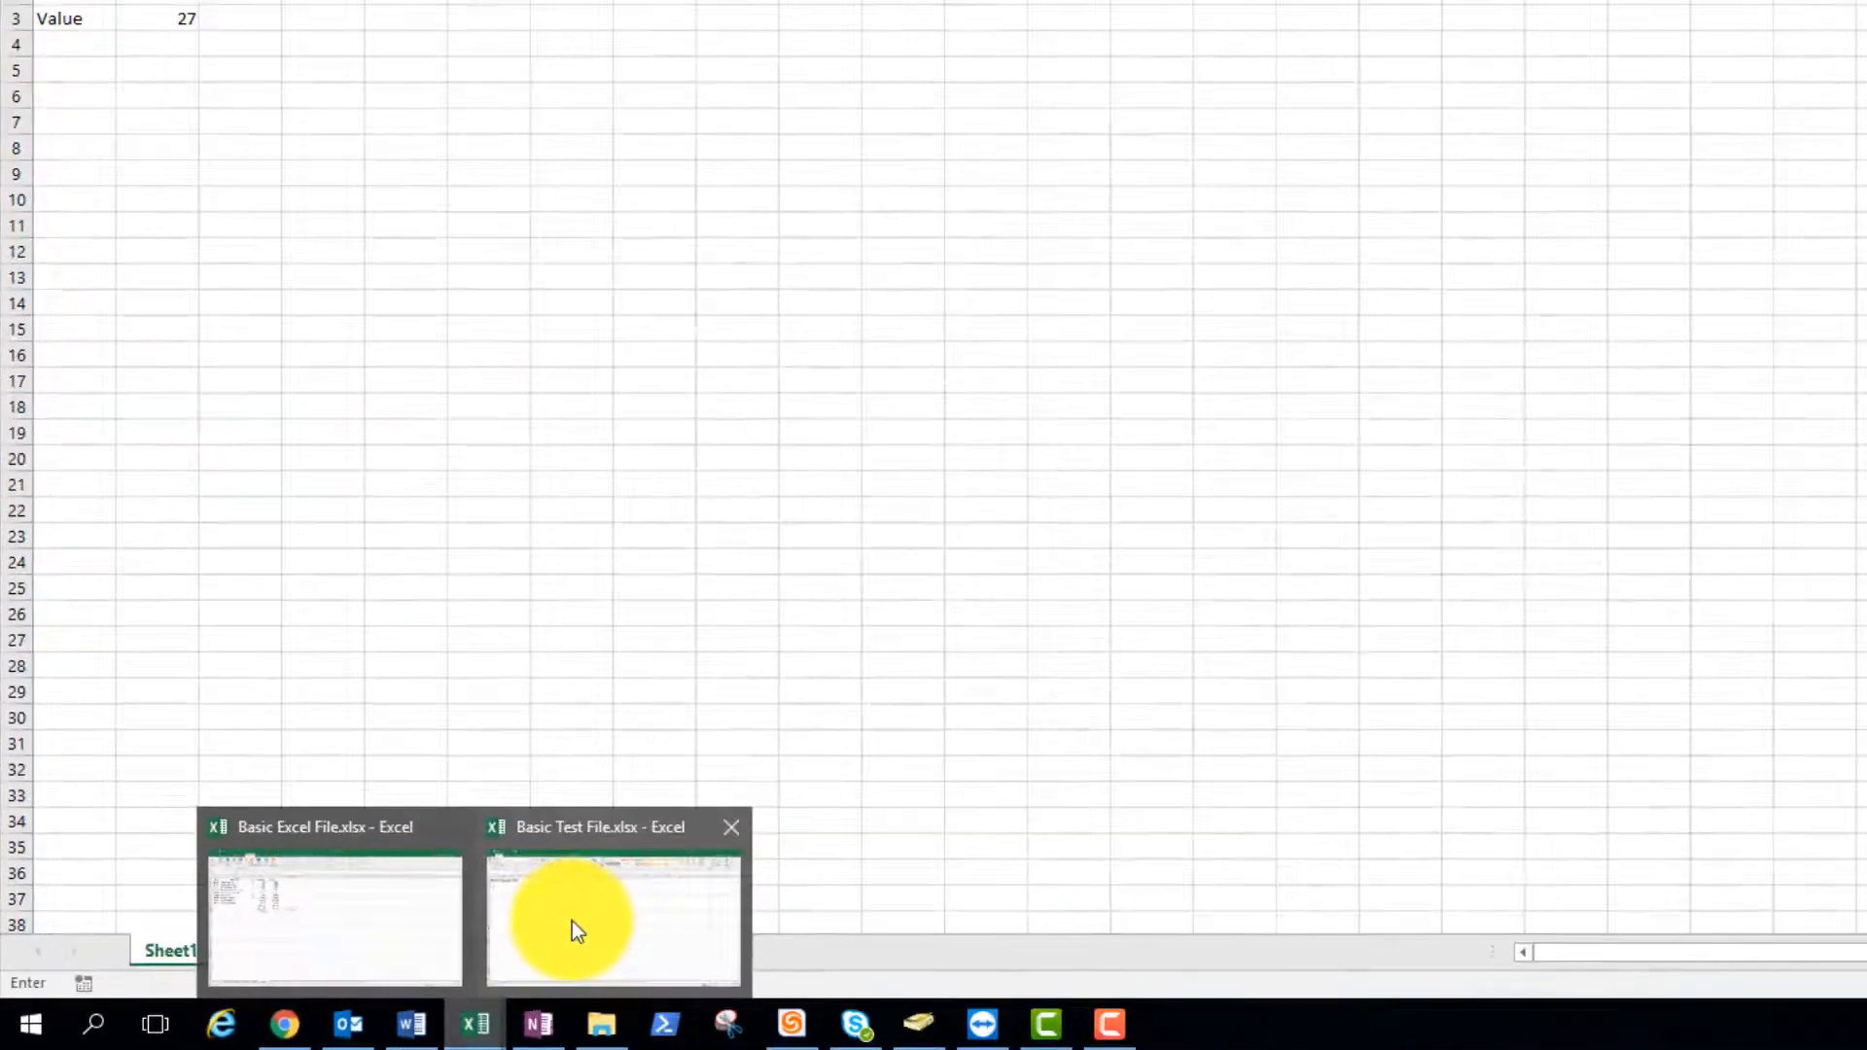
left_click(1108, 807)
type("=")
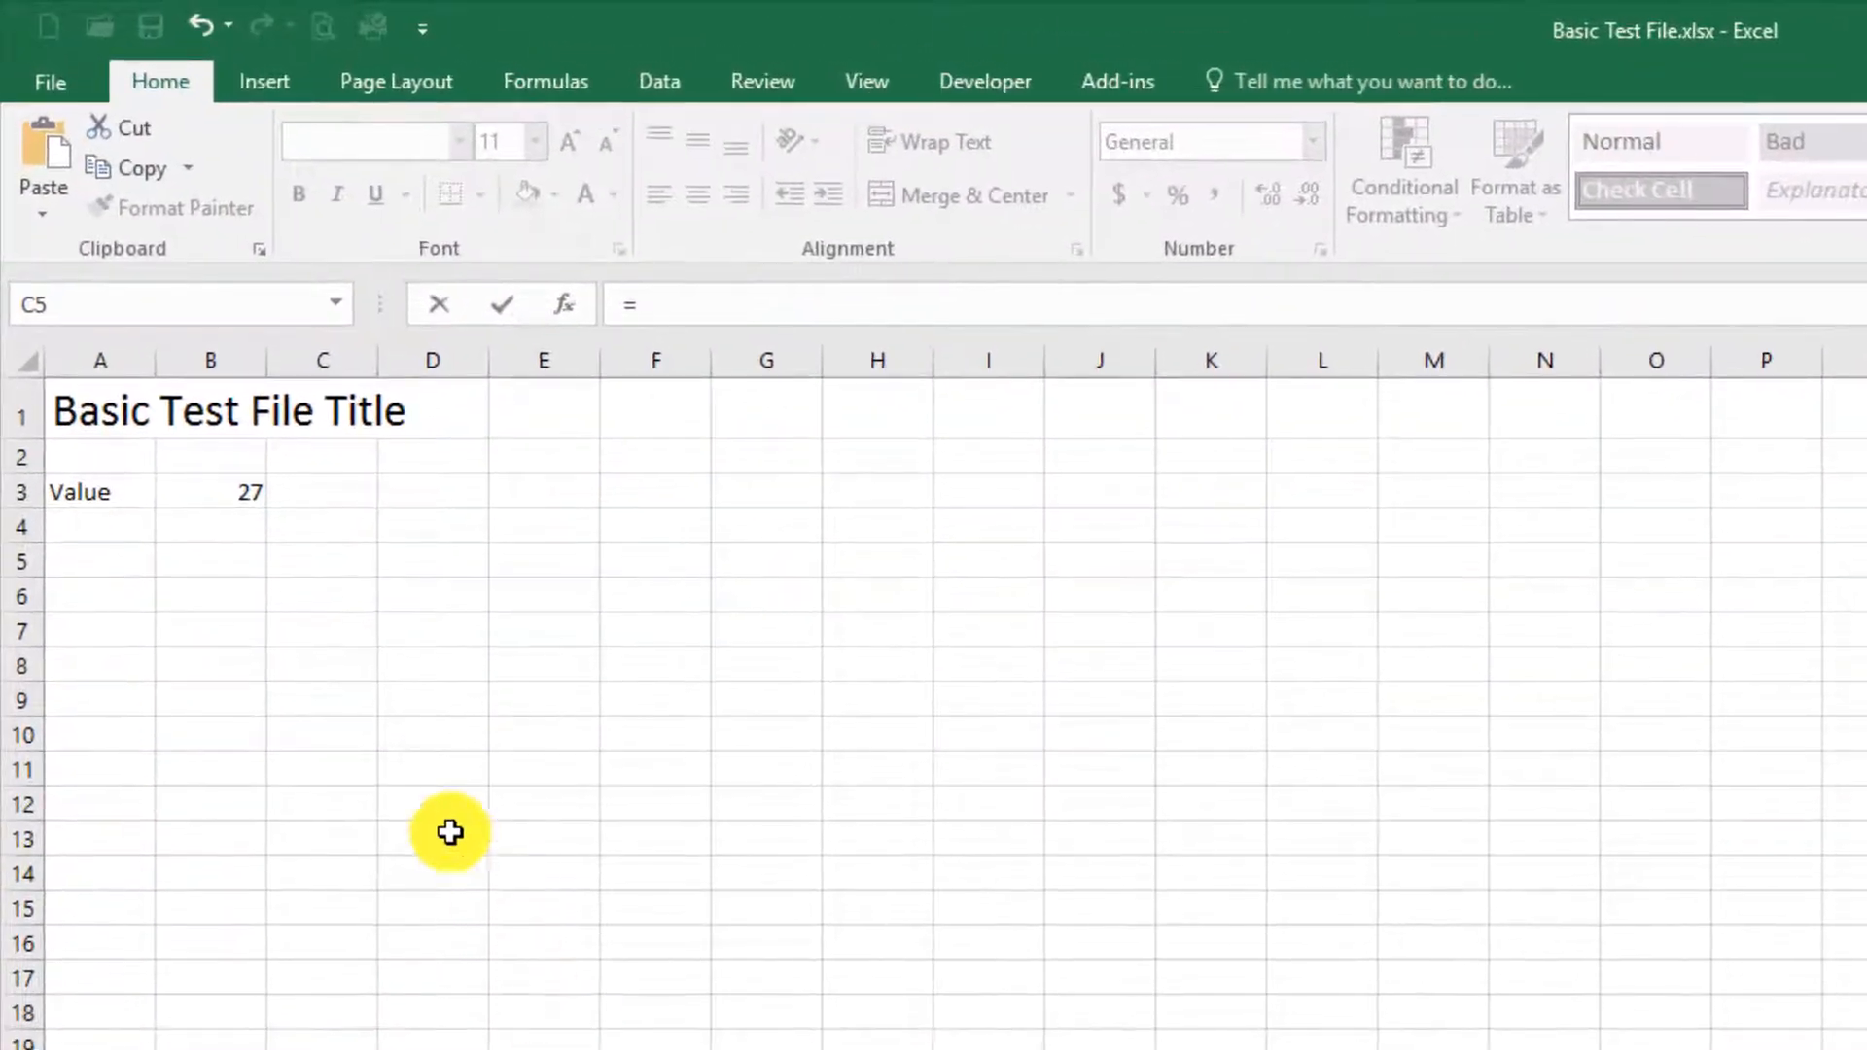
left_click(225, 493)
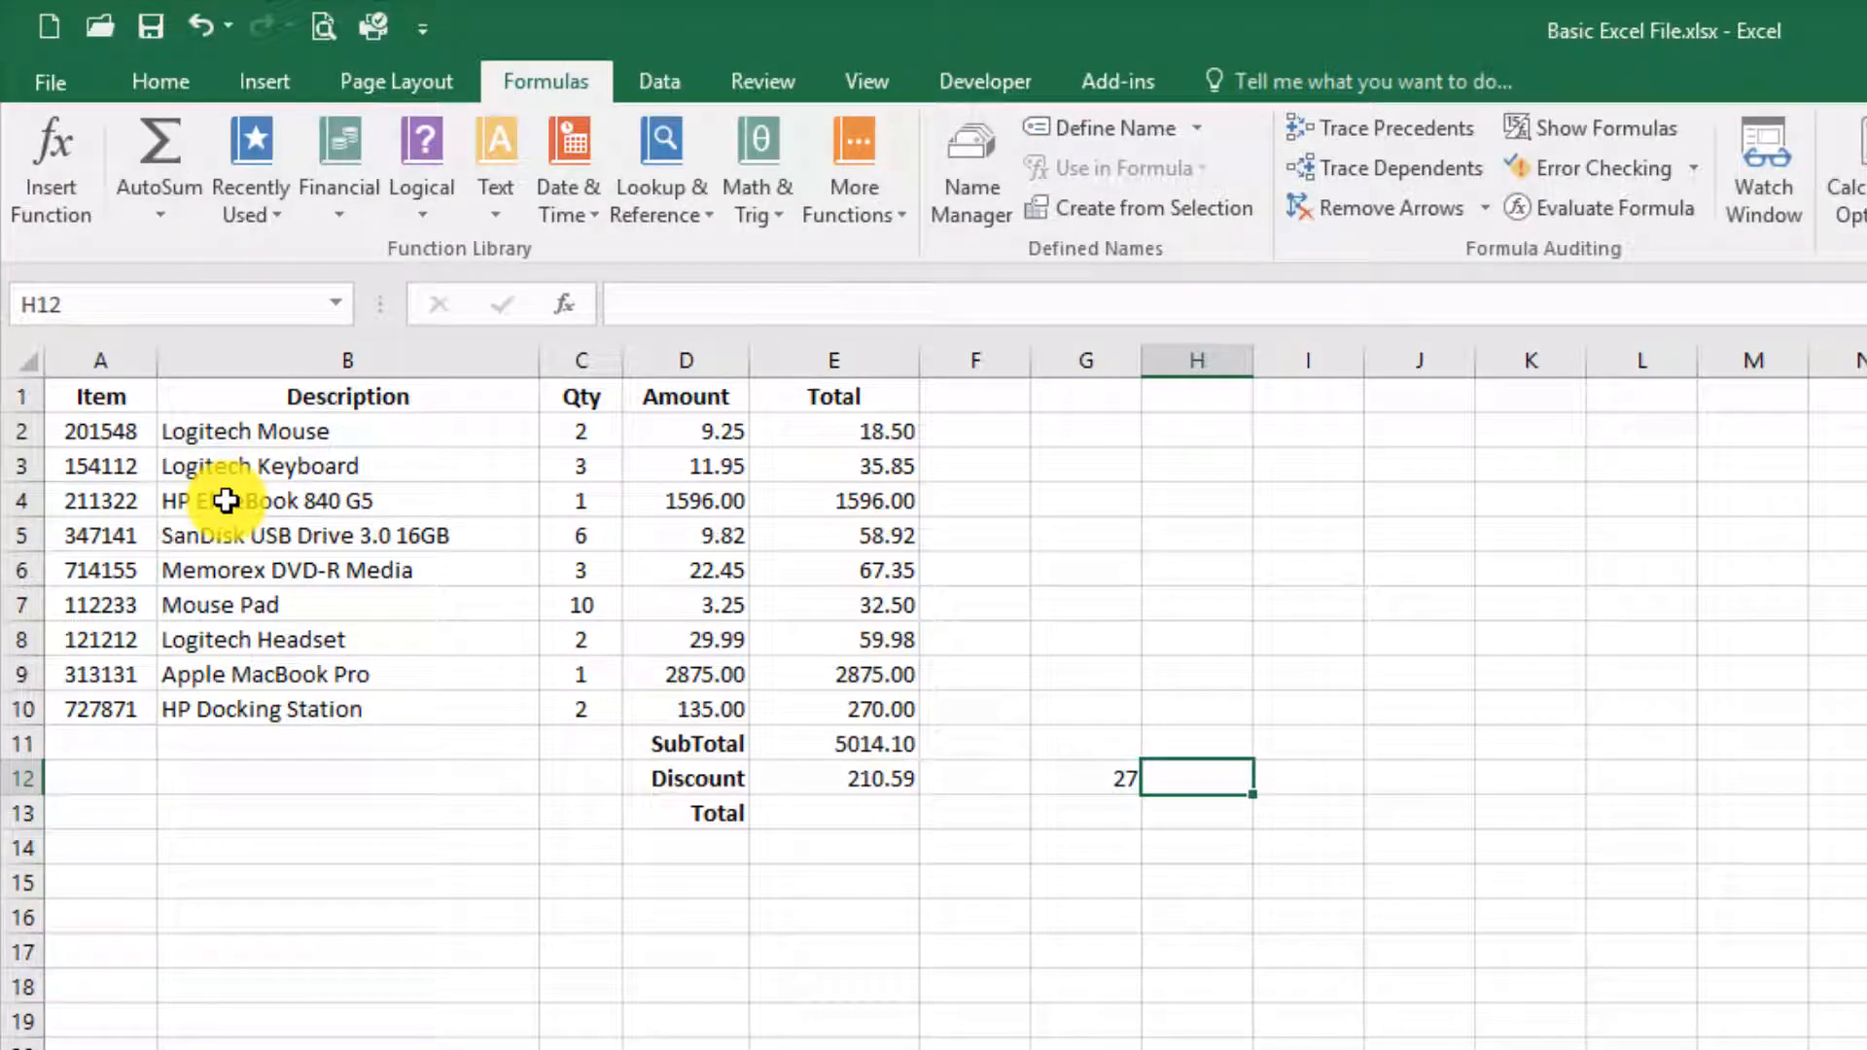
Step: Calculate the Total in cell E13 with =E11-E12 and clear the linked value from G12
left_click(815, 817)
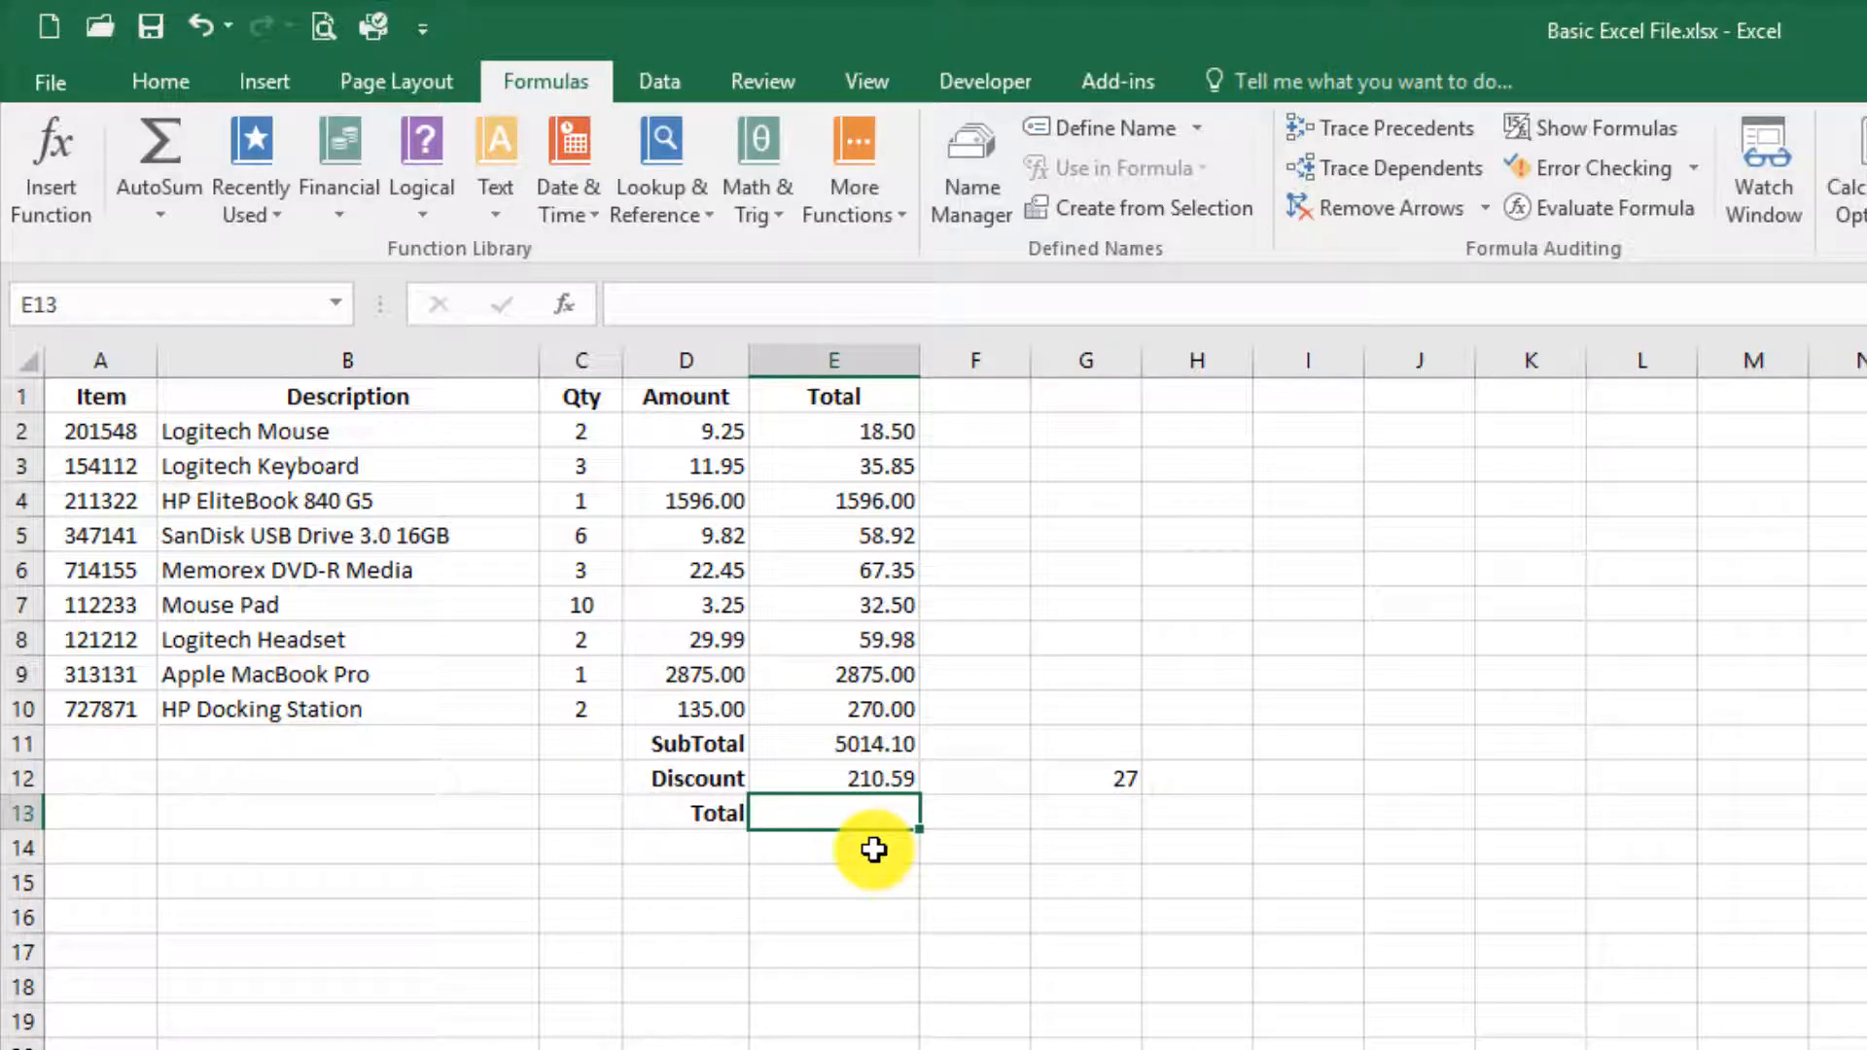
type("=")
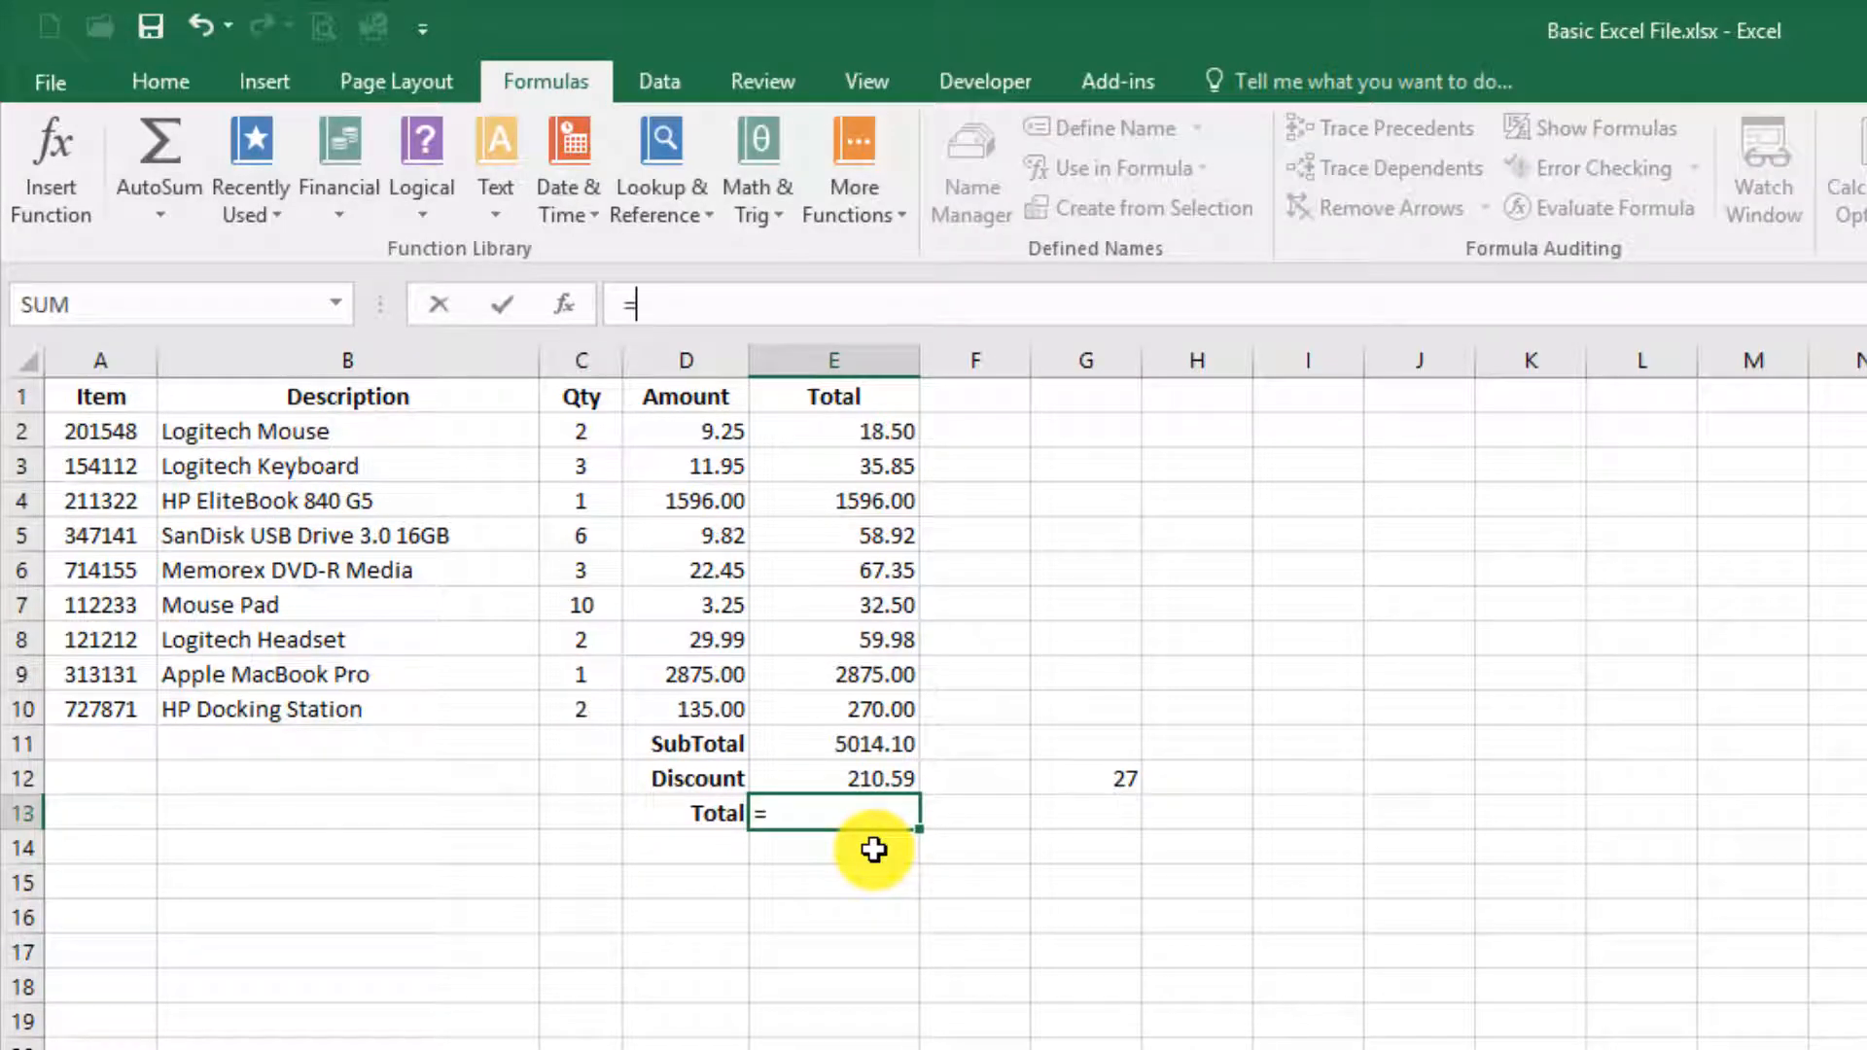
key("Up")
key("Up")
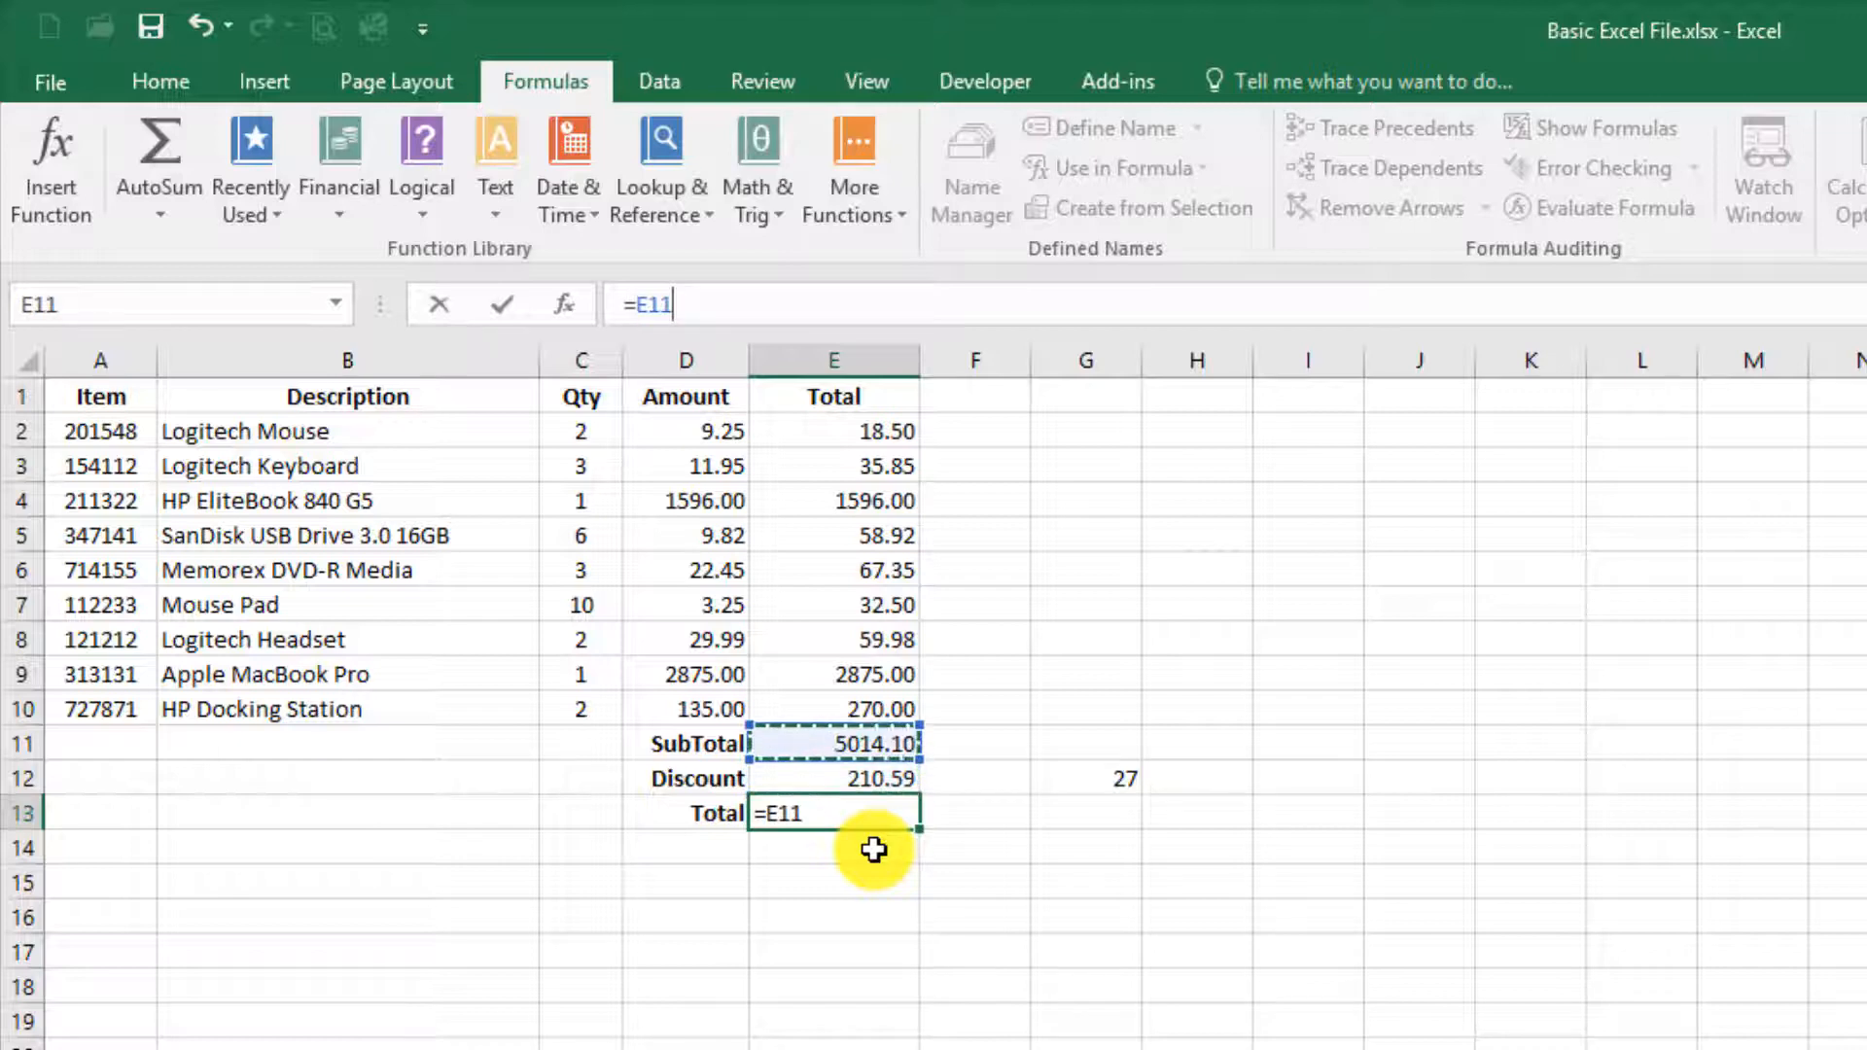
type("-")
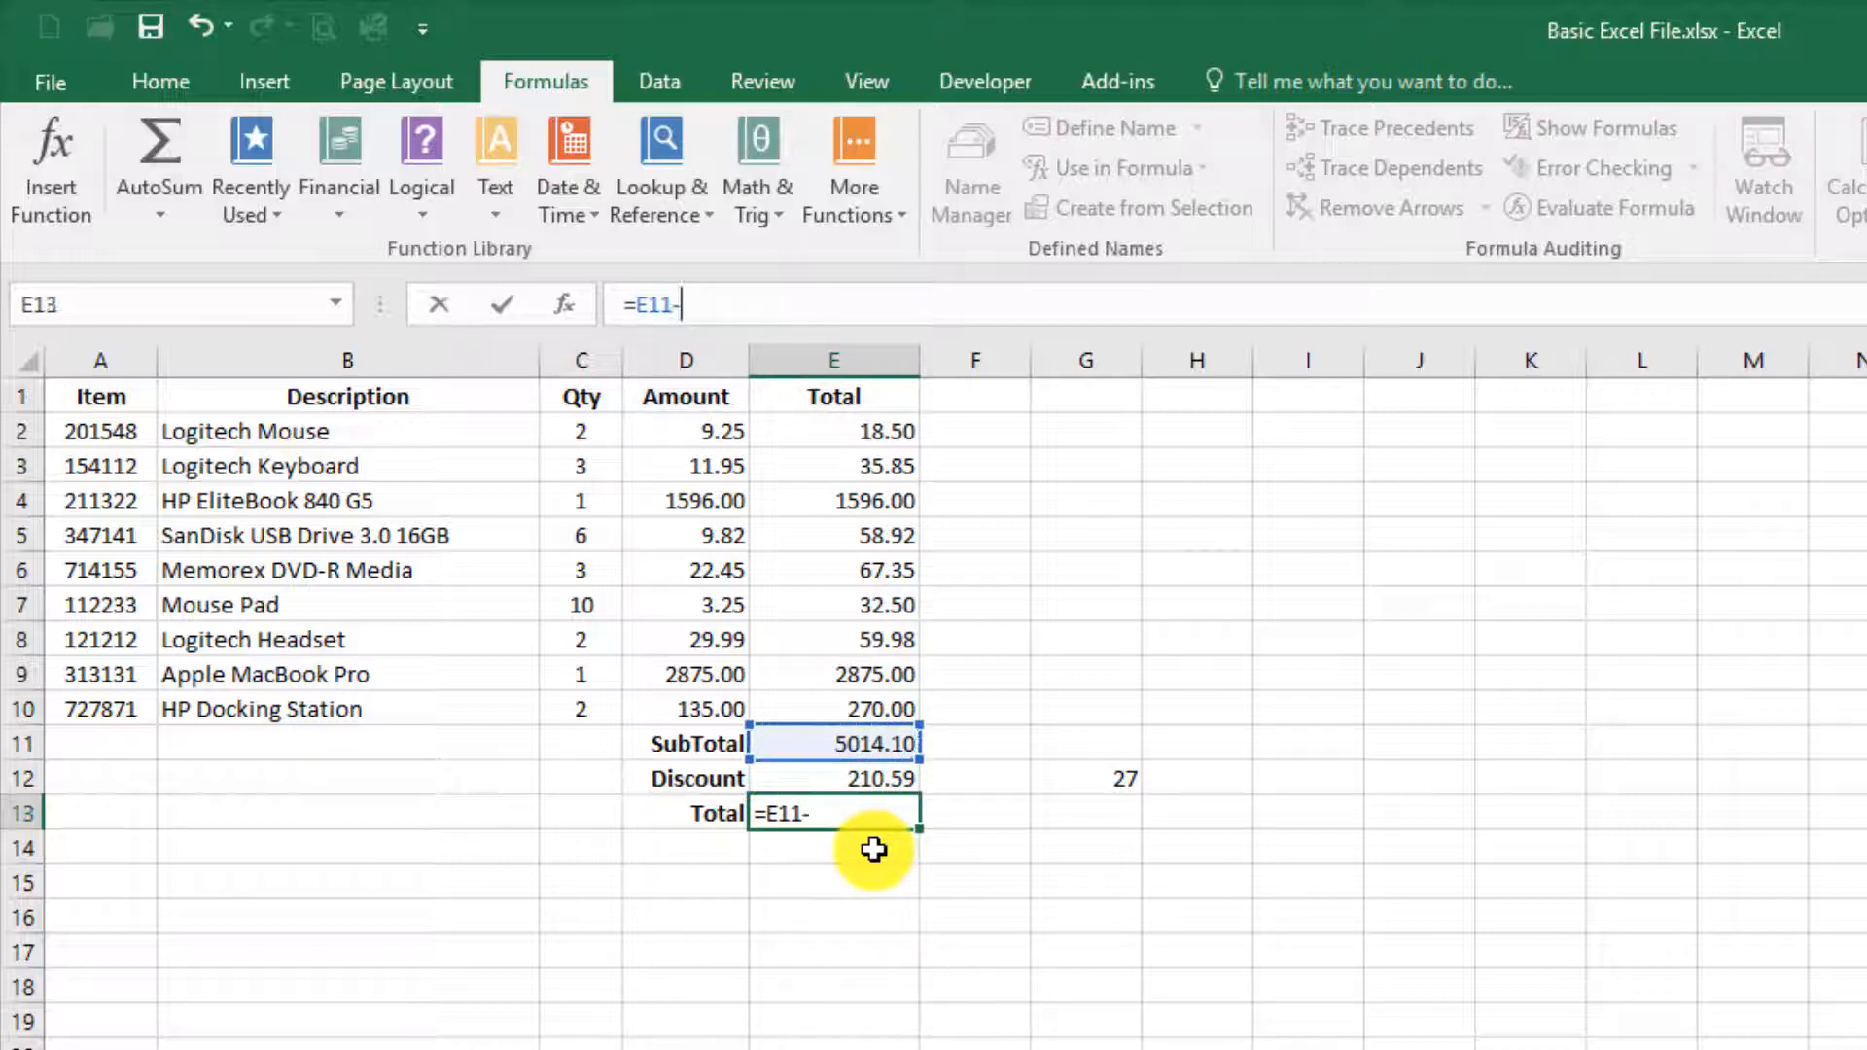
key("Up")
key("Tab")
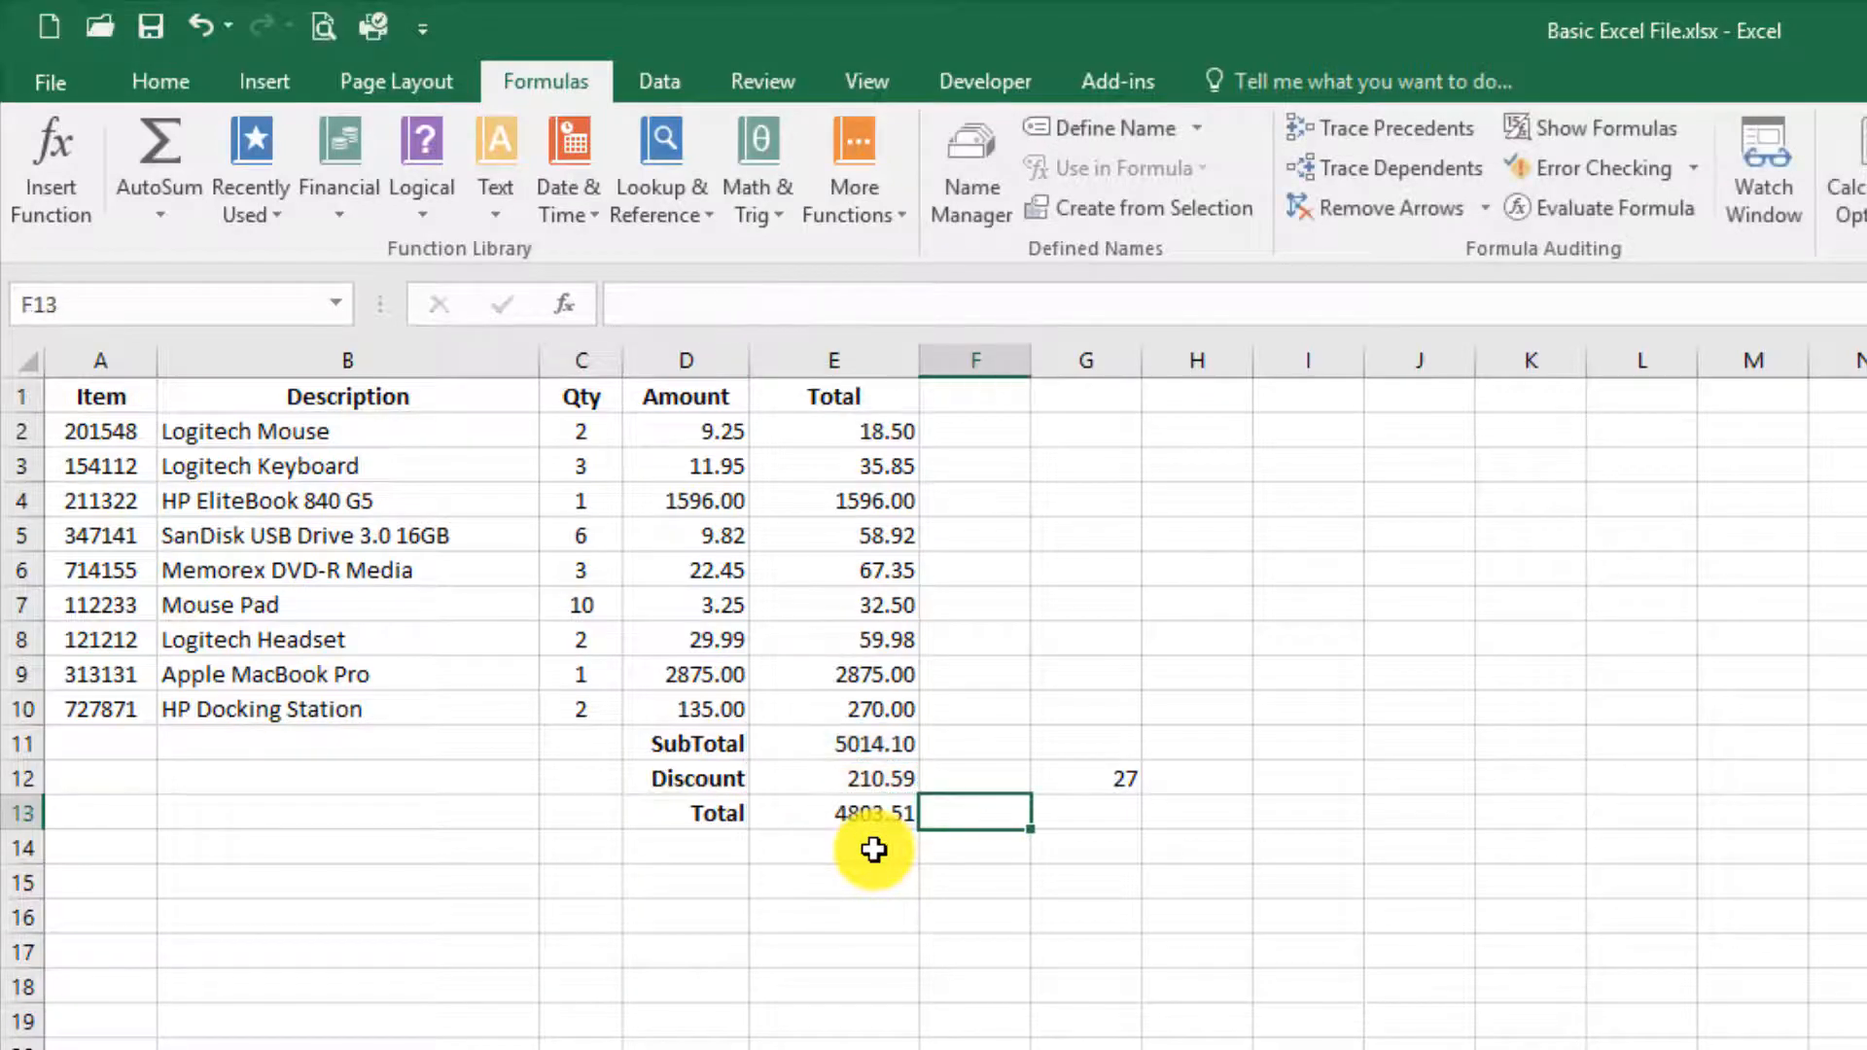
key("Tab")
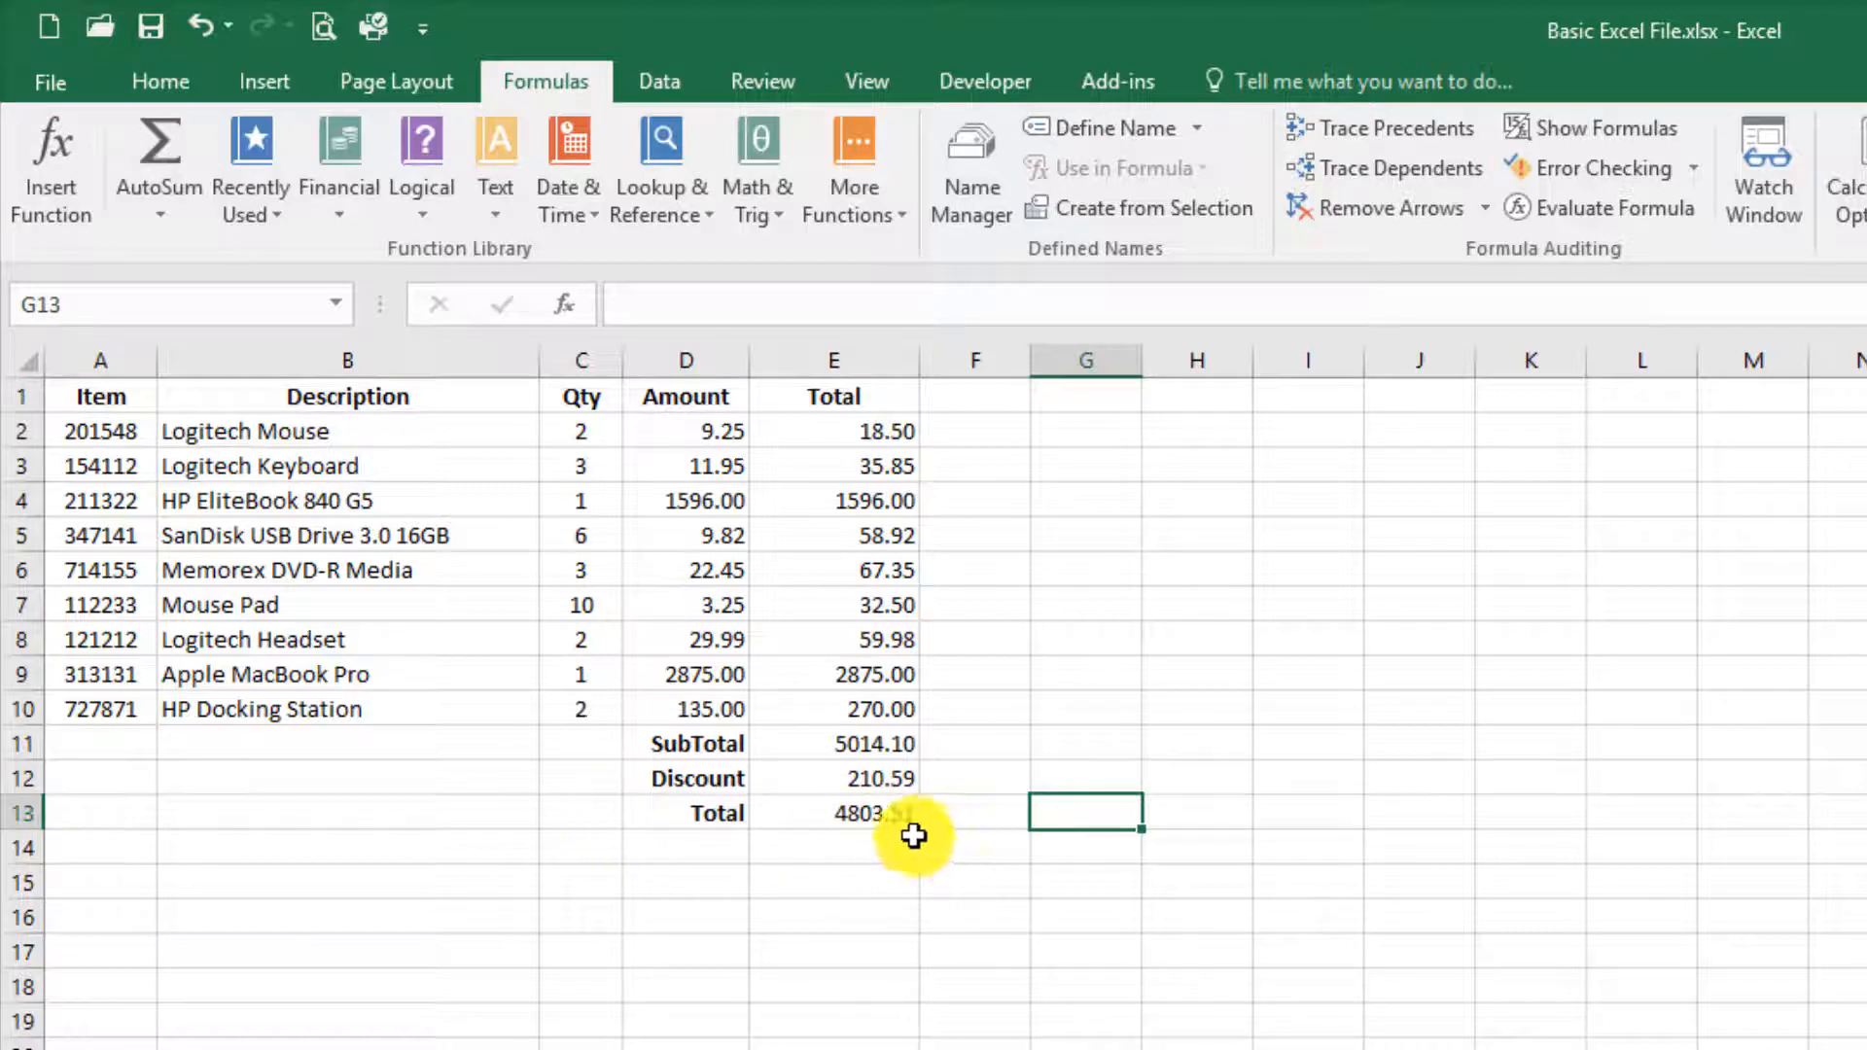
Step: Clear the contents of the Total cell E13 and undo the deletion
left_click(885, 816)
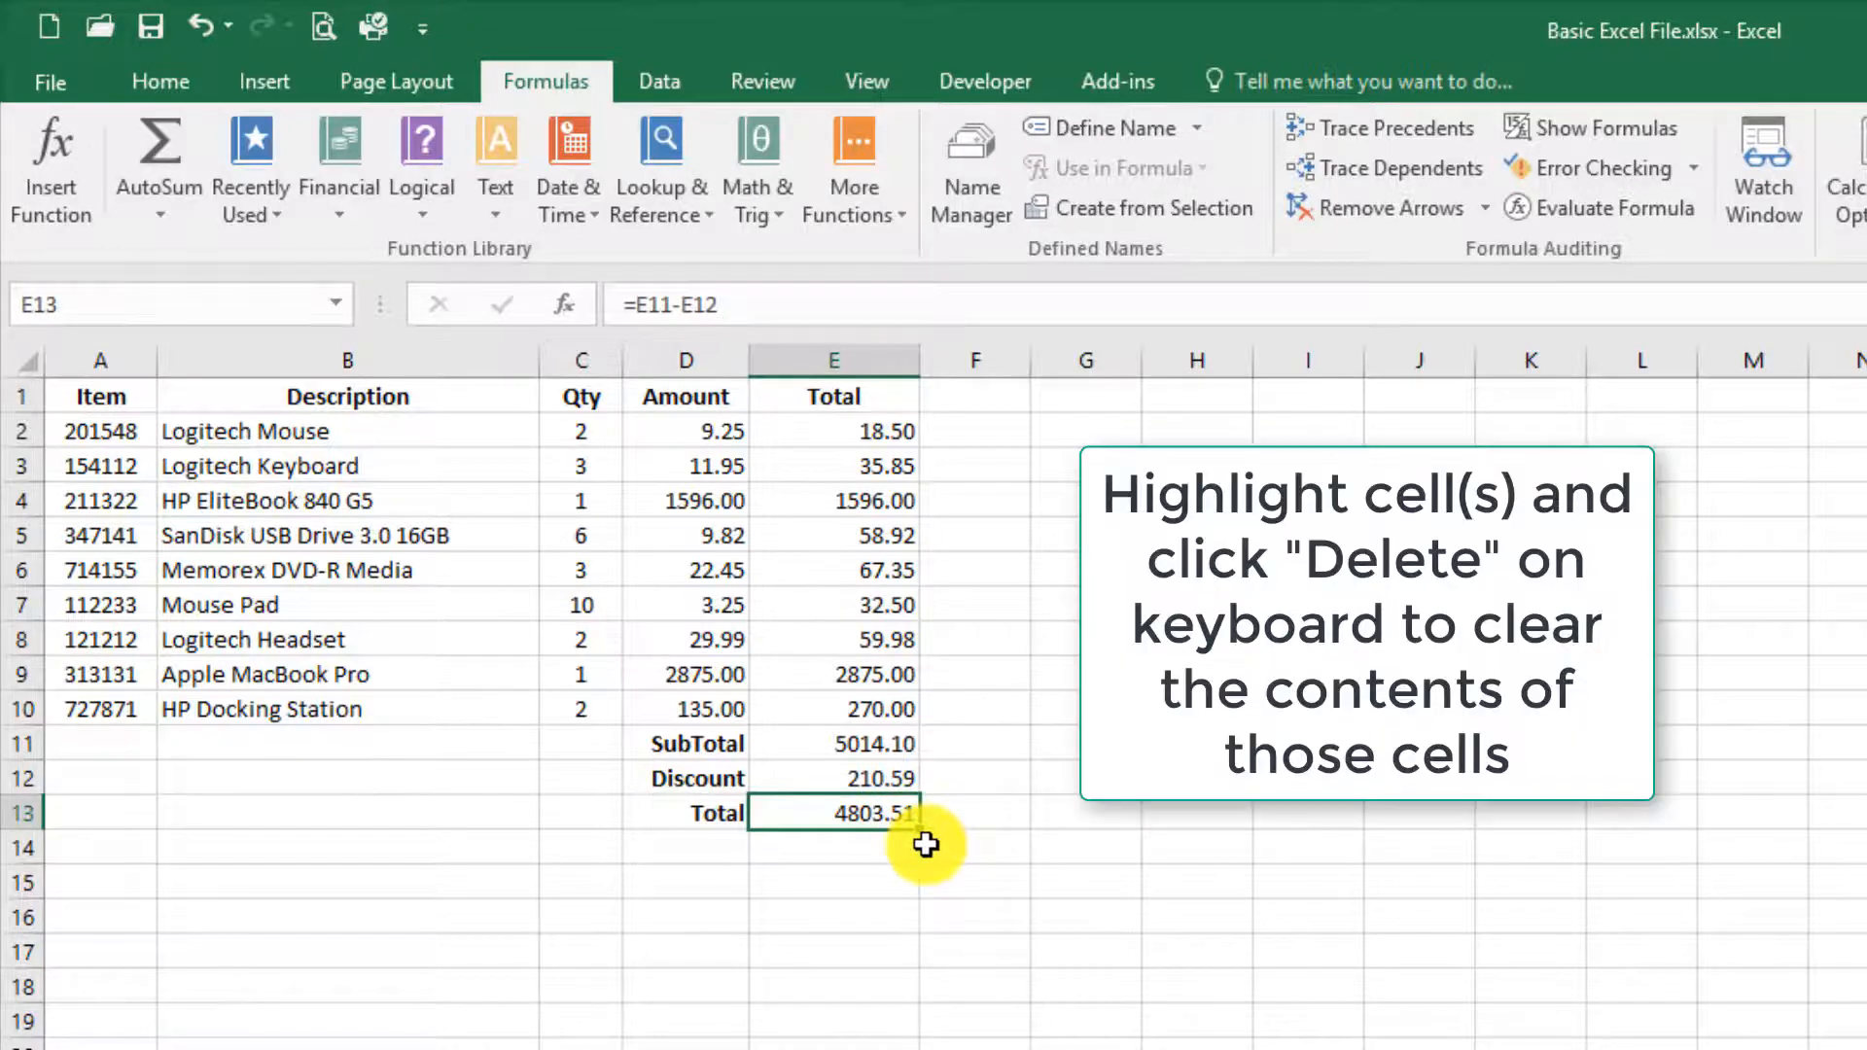
key("Delete")
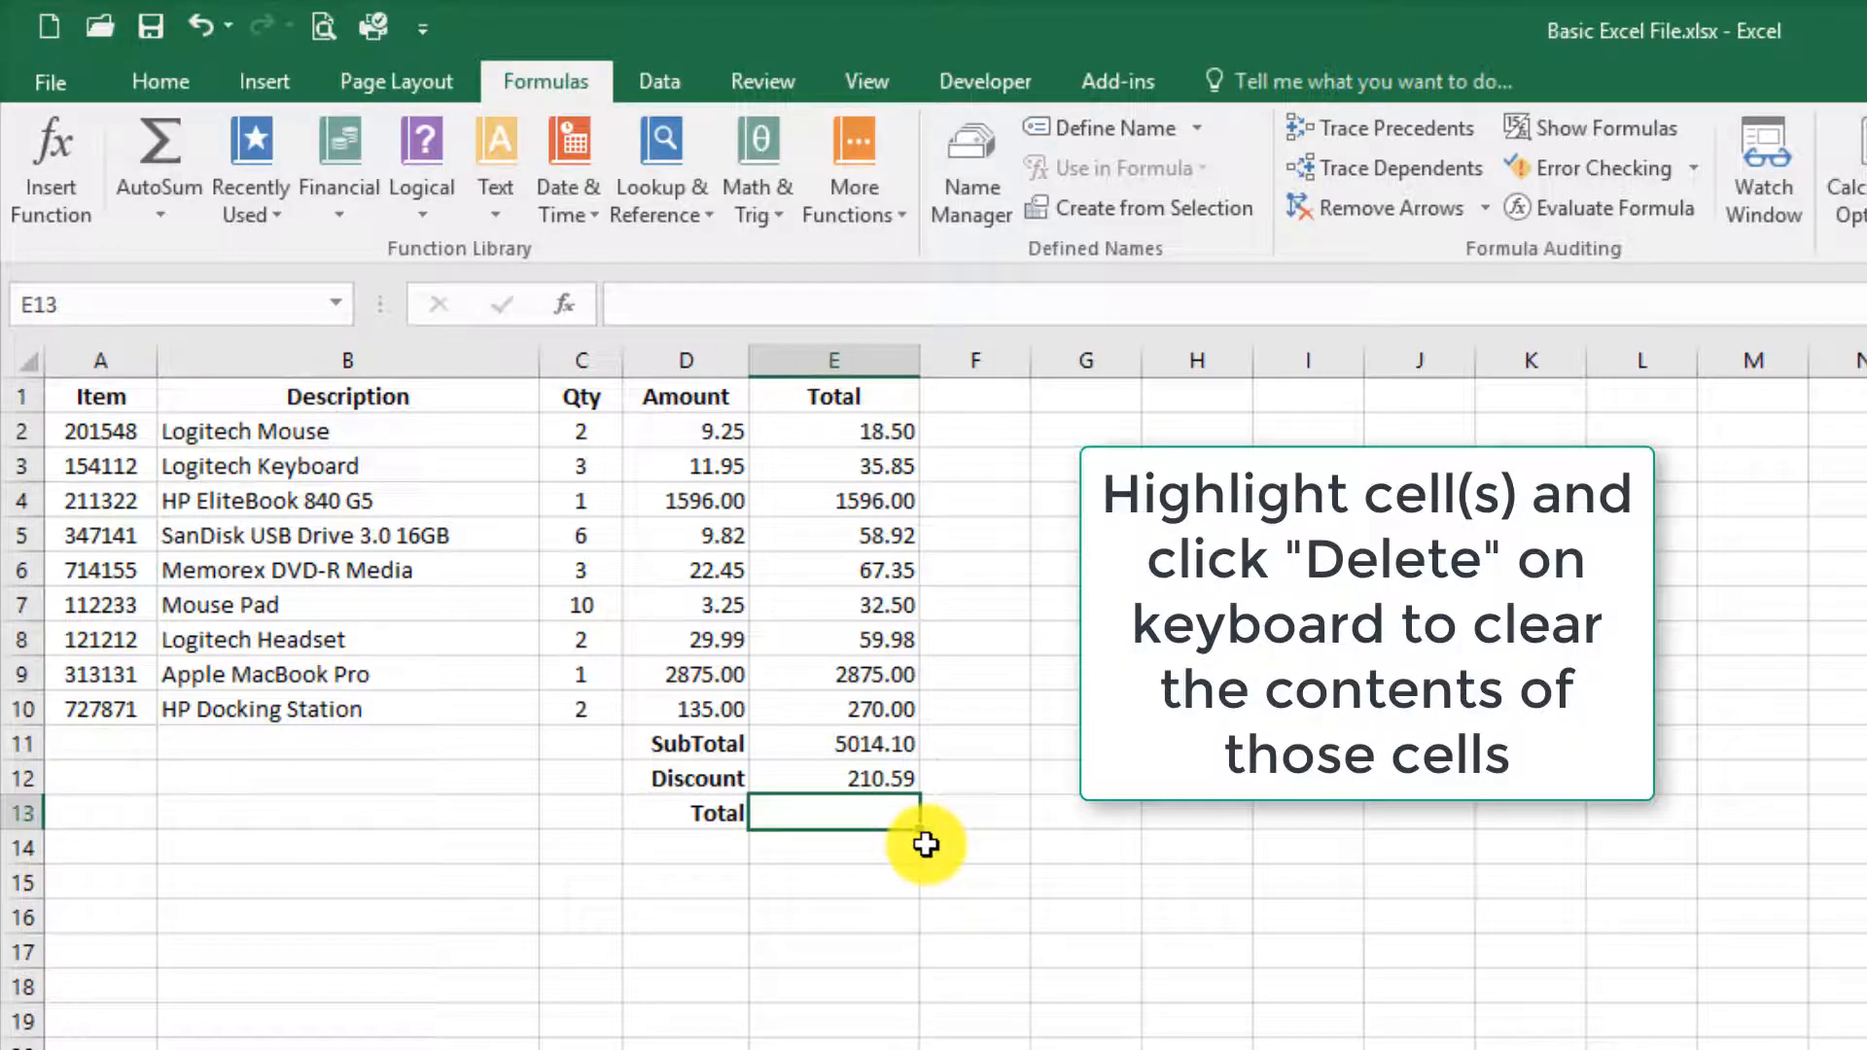
key("Up")
key("Down")
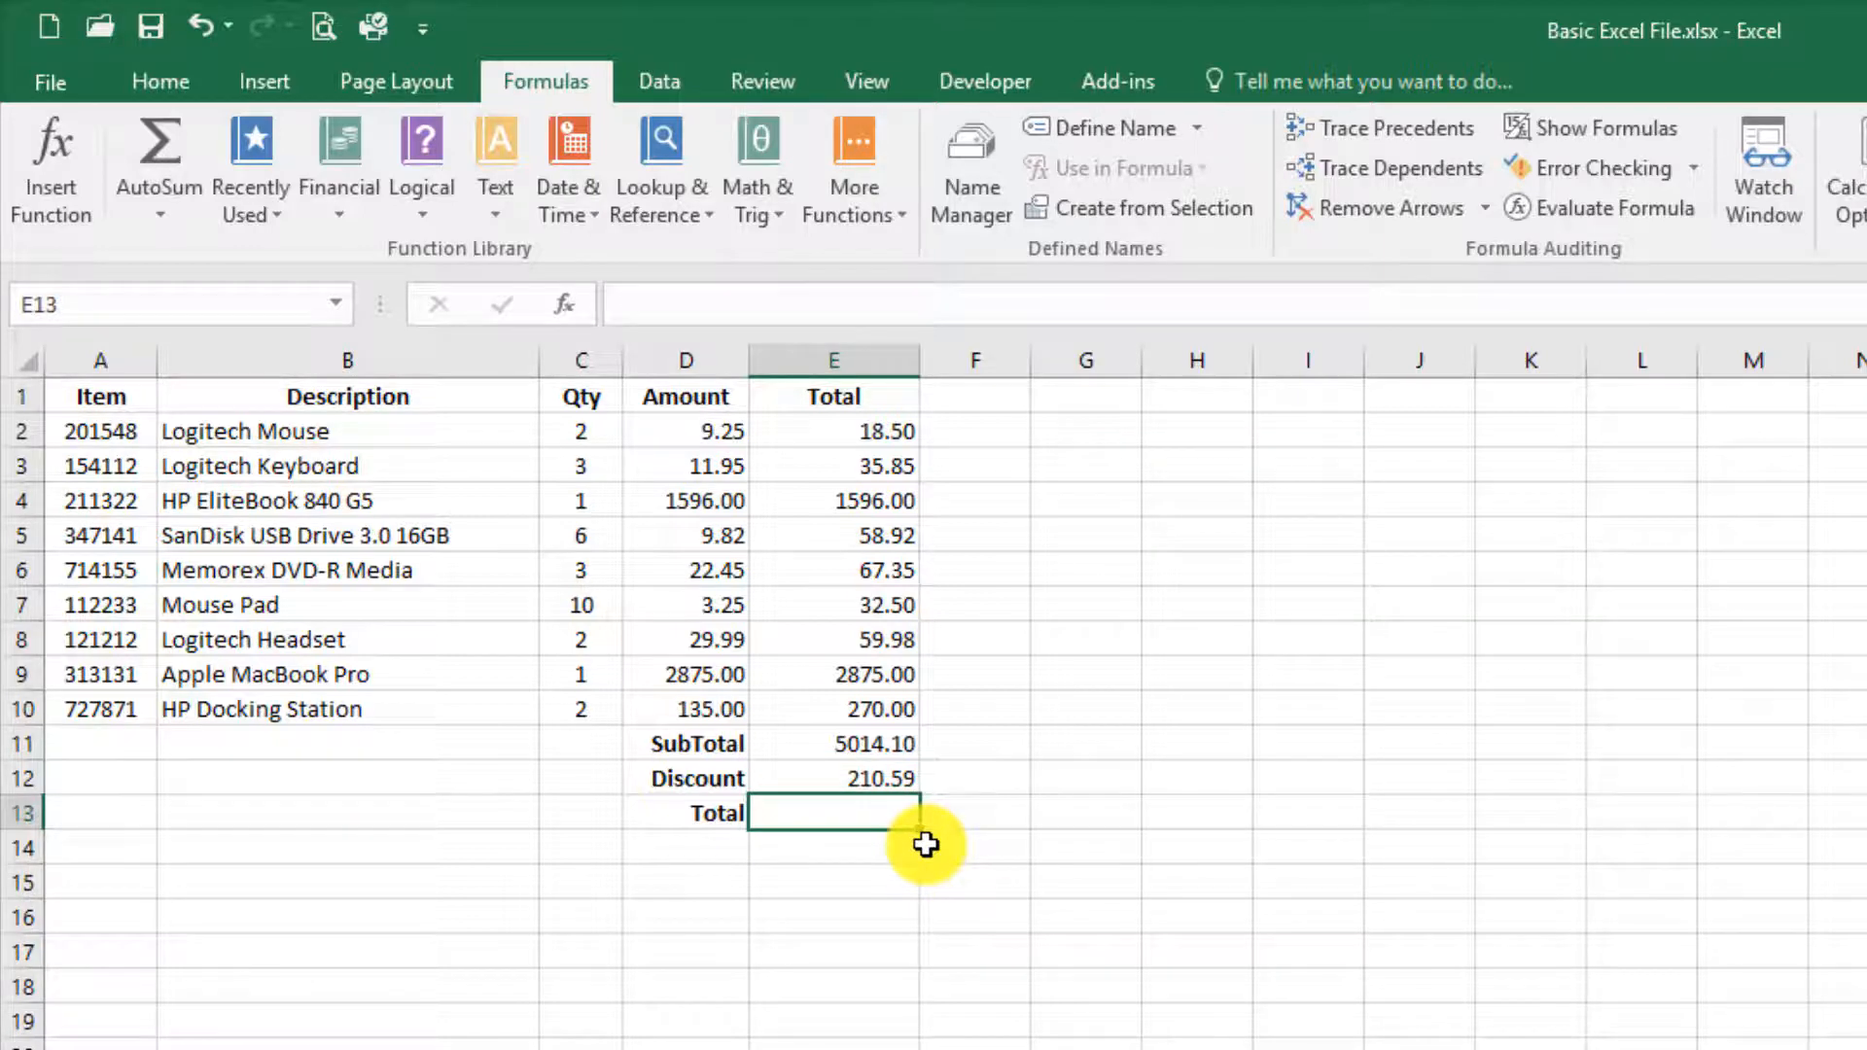
key("ctrl+z")
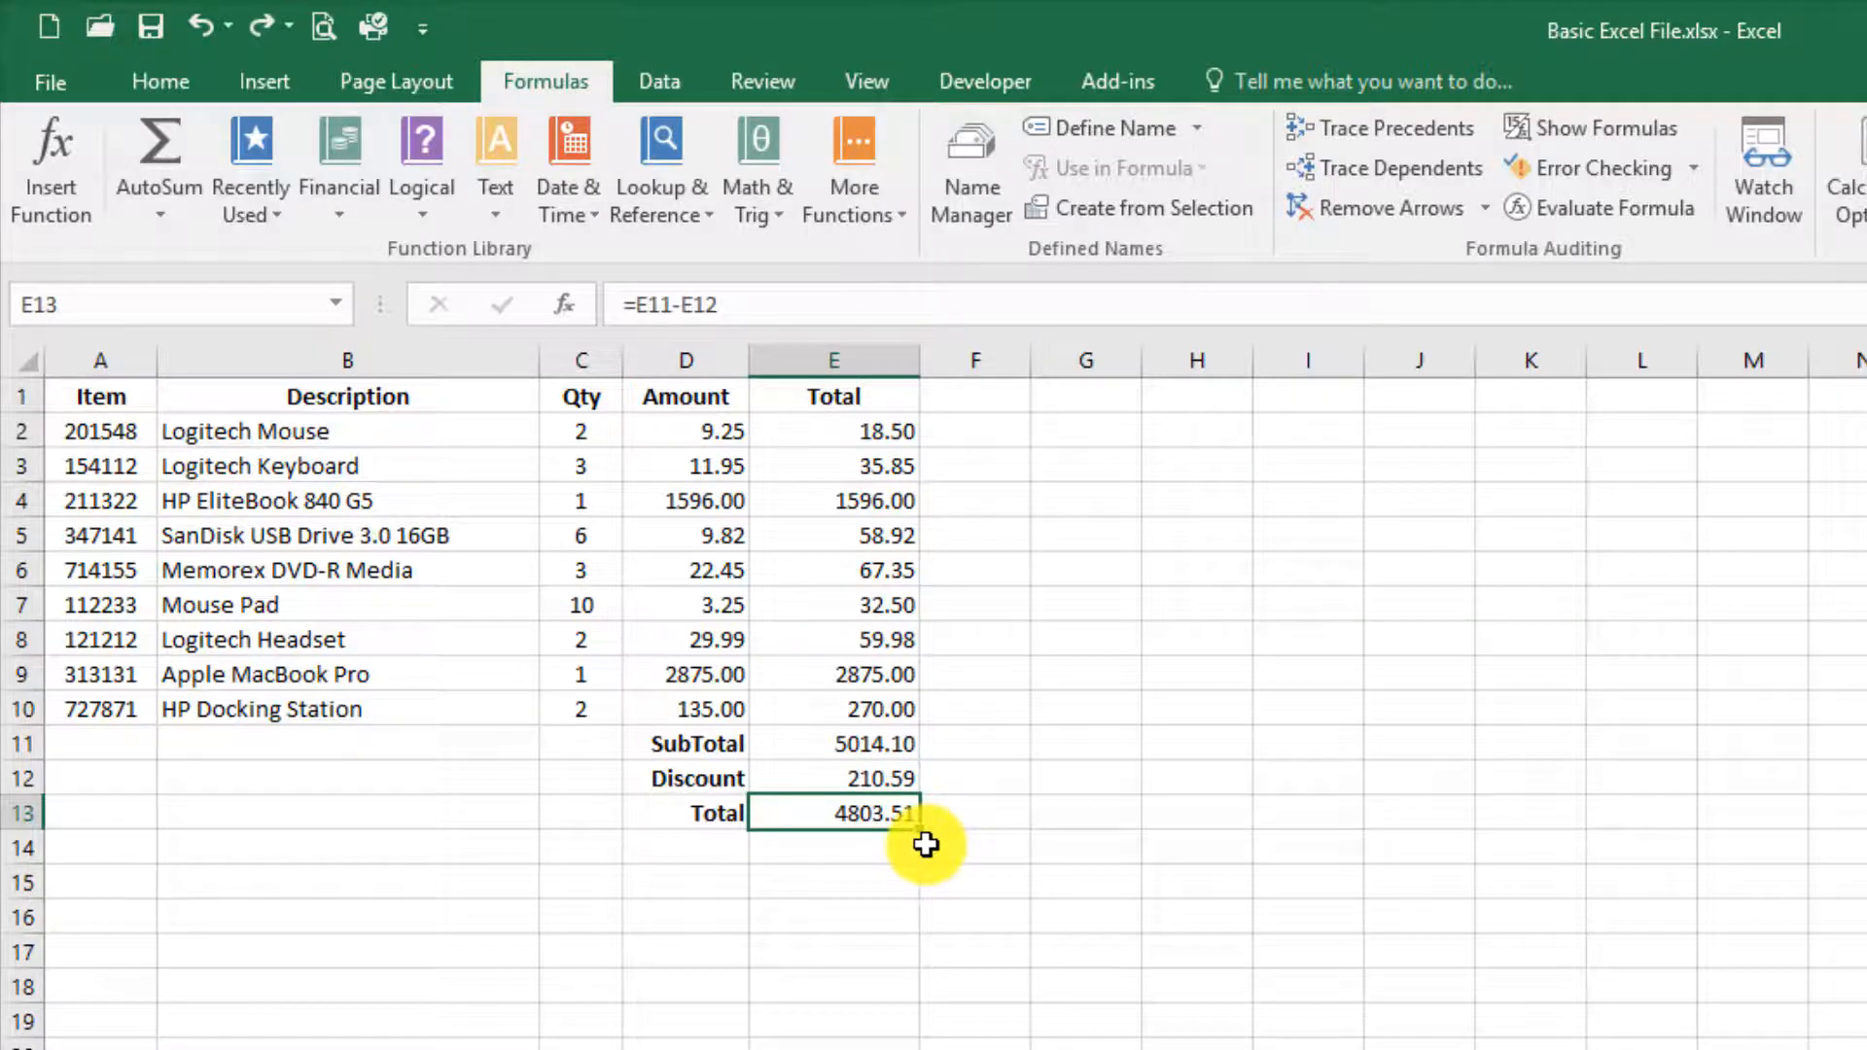
Step: Bring up the cell formatting commands with the Total cell E13 selected
left_click(184, 85)
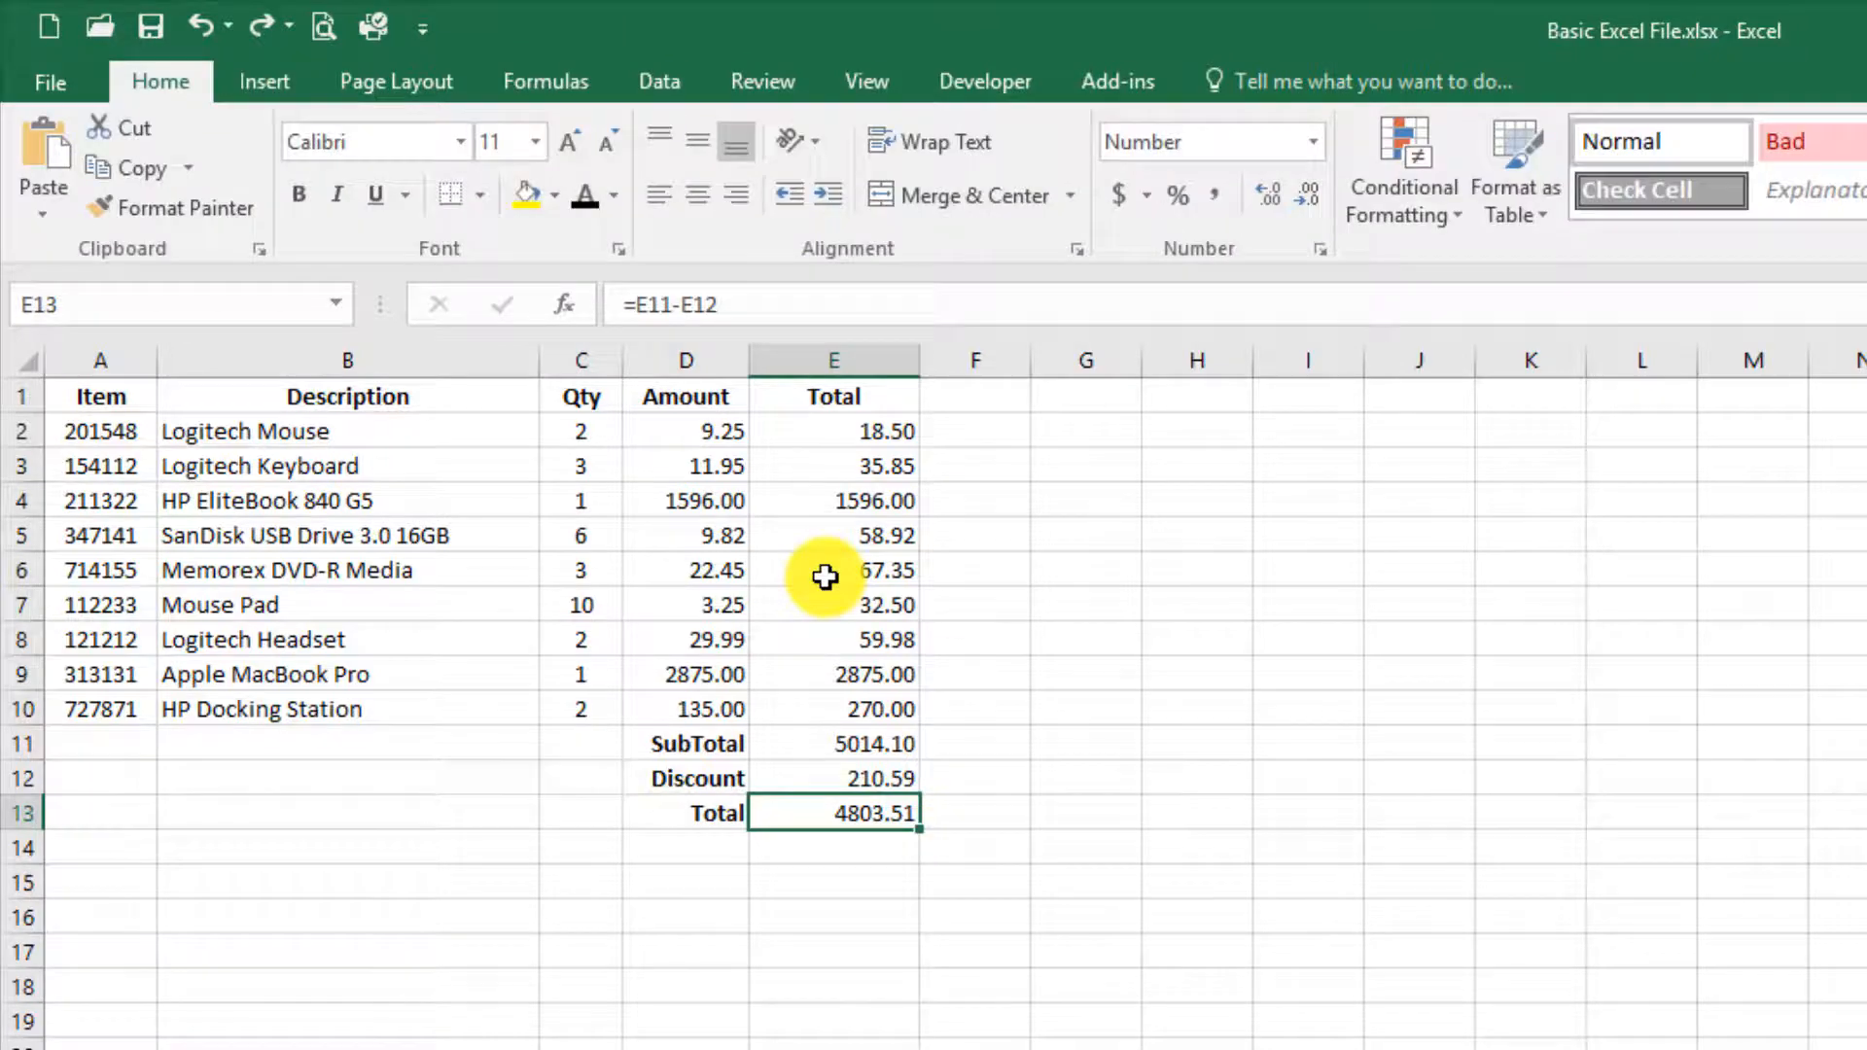